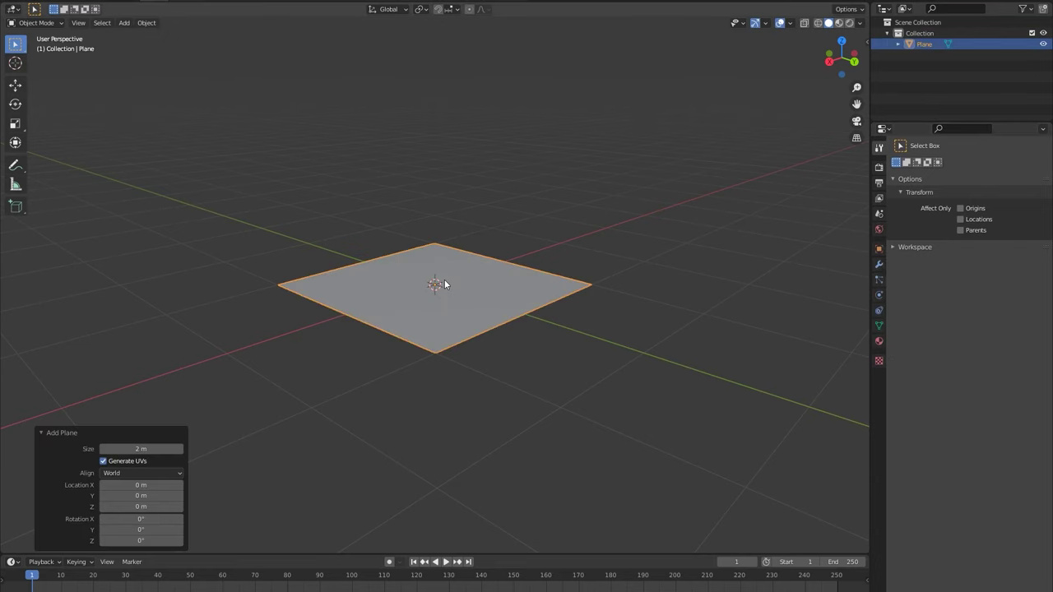
# Subdivide the plane's mesh in Edit Mode, setting the number of cuts.
pyautogui.press('Tab')
pyautogui.rightClick(443, 281)
pyautogui.click(396, 281)
pyautogui.click(148, 468)
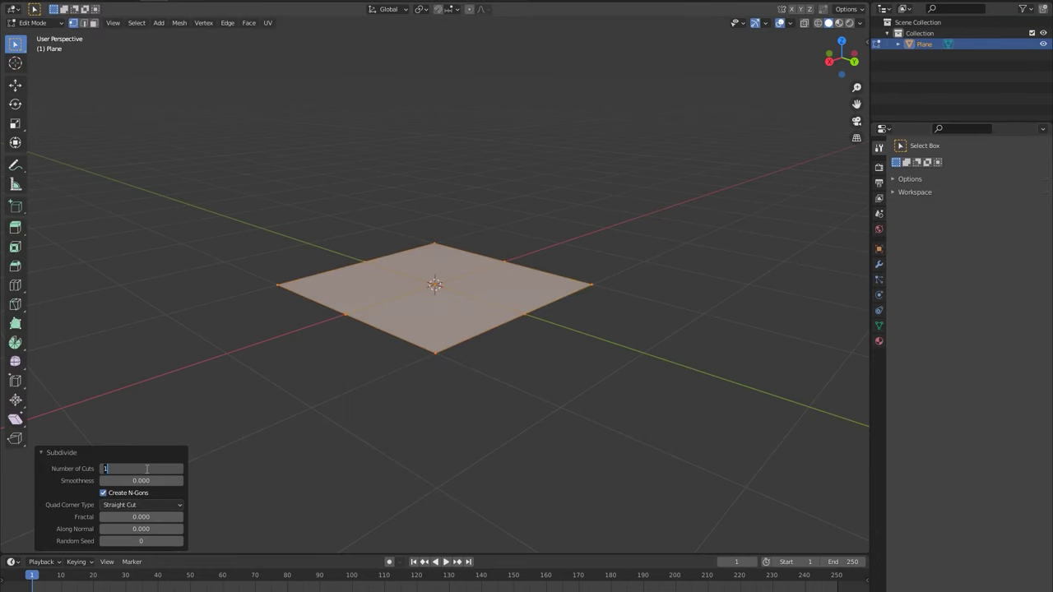
pyautogui.click(437, 179)
pyautogui.moveTo(437, 179)
pyautogui.mouseDown(button='middle')
pyautogui.moveTo(437, 206)
pyautogui.moveTo(436, 178)
pyautogui.mouseUp(button='middle')
# Shade the plane smooth and enable Cloth physics on it.
pyautogui.press('Tab')
pyautogui.rightClick(469, 290)
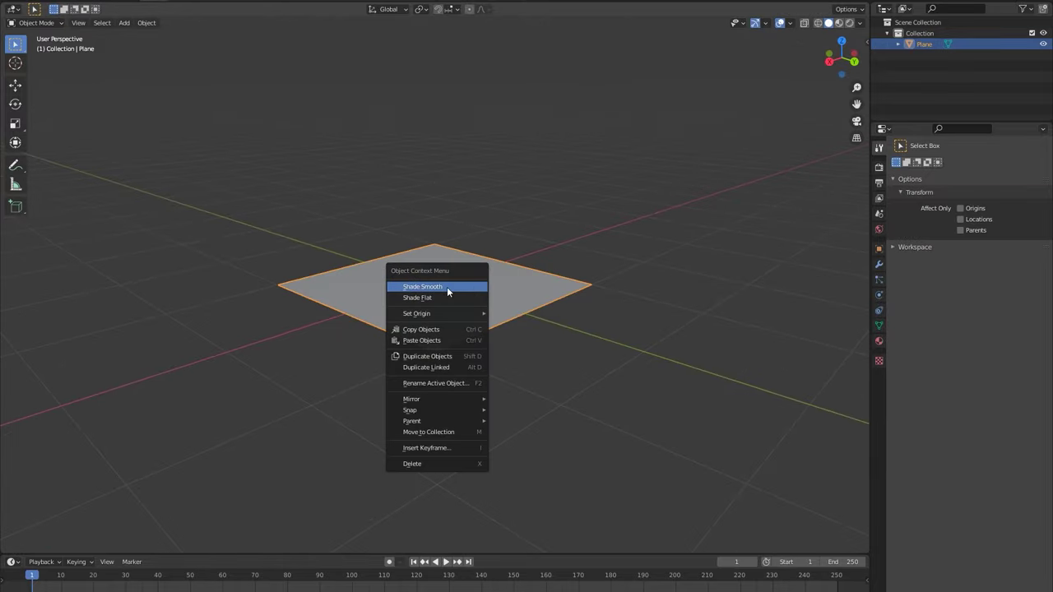
pyautogui.click(447, 286)
pyautogui.click(879, 296)
pyautogui.click(932, 204)
pyautogui.scroll(-15, 914, 344)
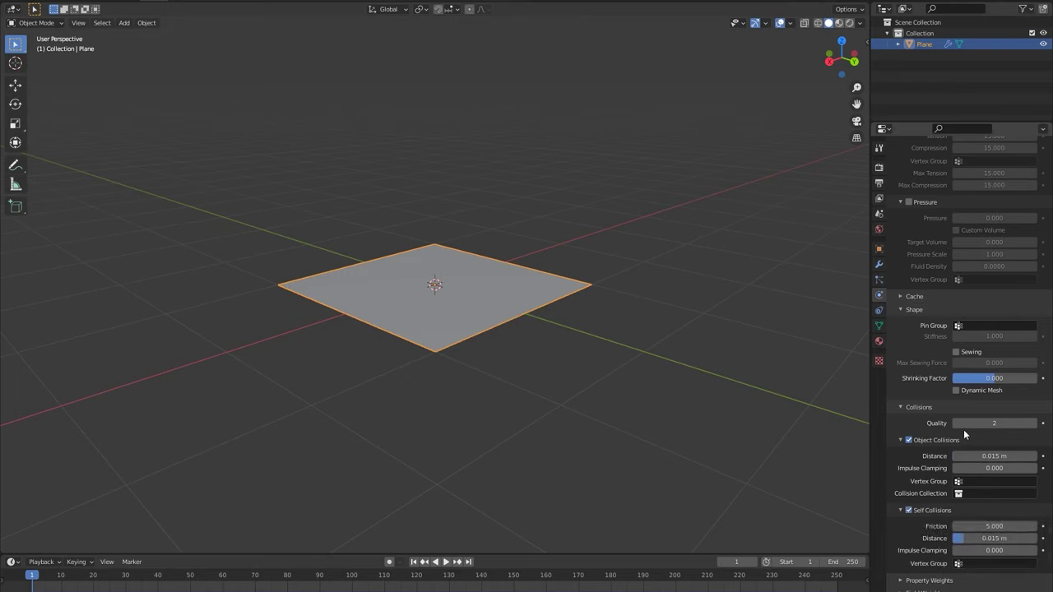
pyautogui.scroll(15, 916, 205)
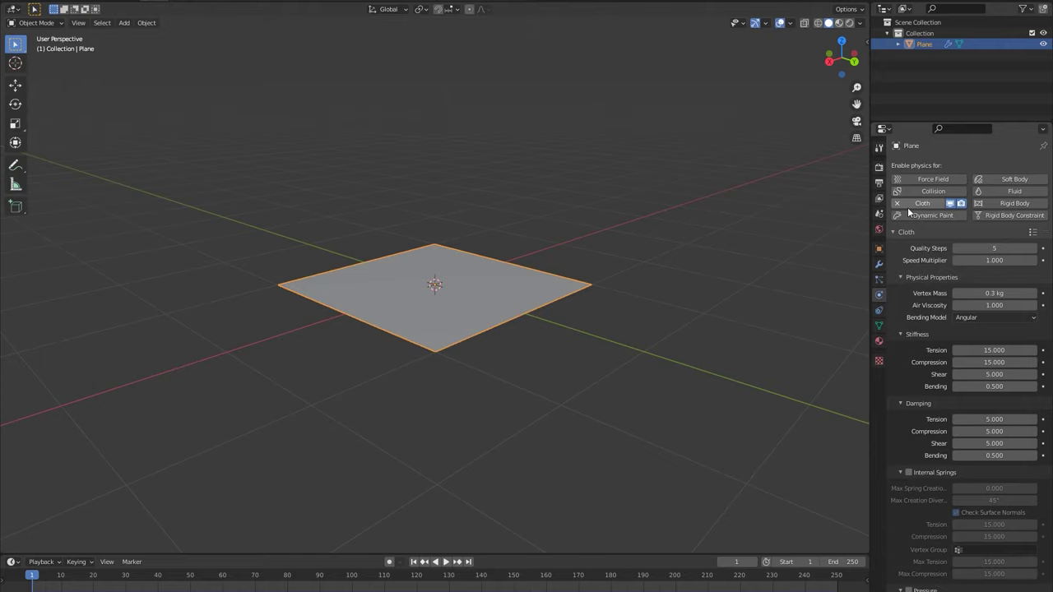
# Add a Subdivision modifier and then a Solidify modifier after the Cloth modifier.
pyautogui.click(878, 264)
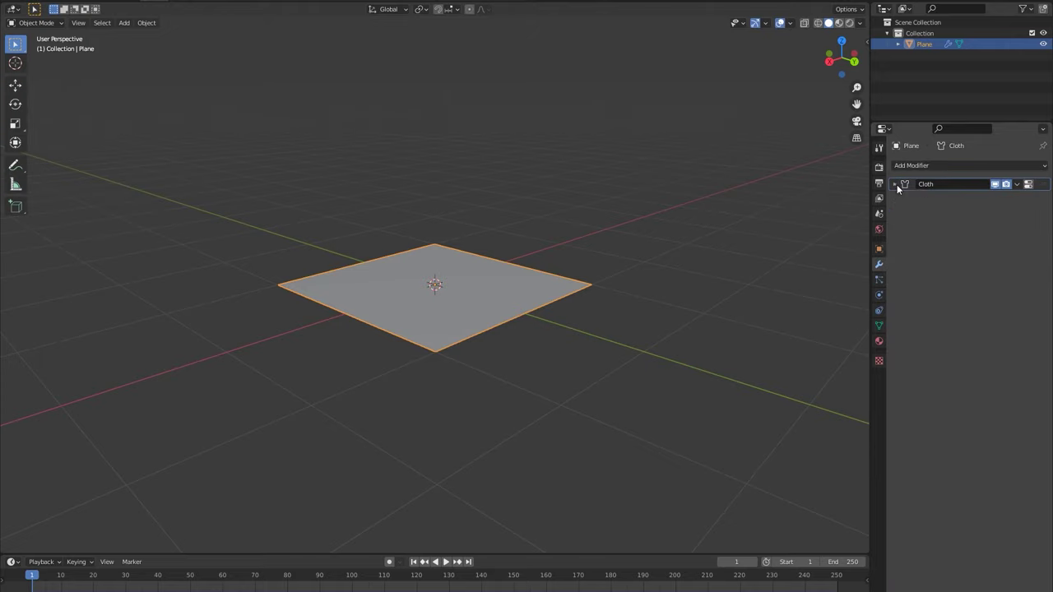
pyautogui.click(904, 165)
pyautogui.click(915, 232)
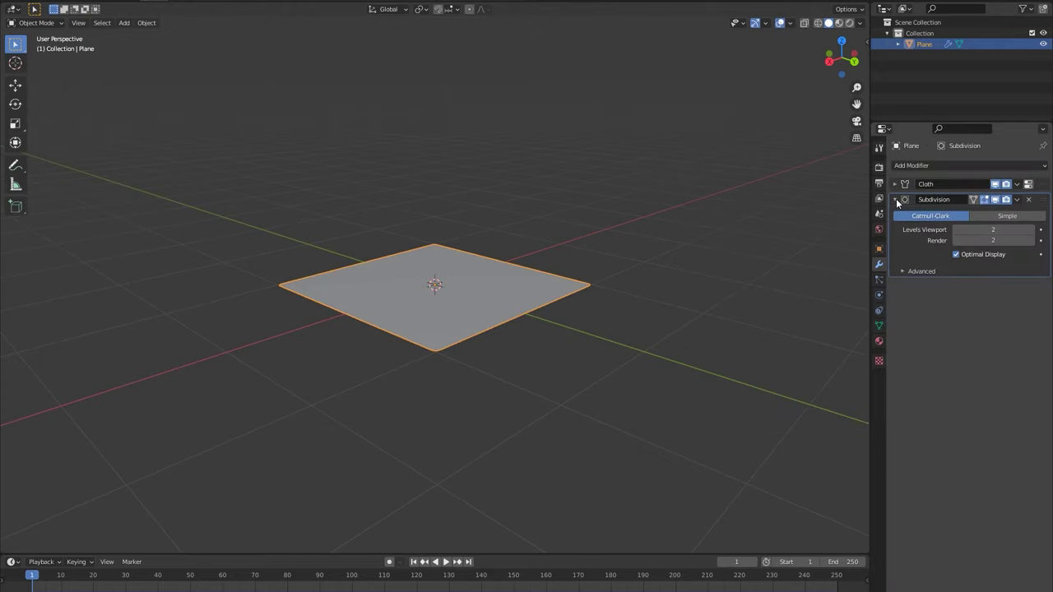
pyautogui.click(942, 165)
pyautogui.click(835, 355)
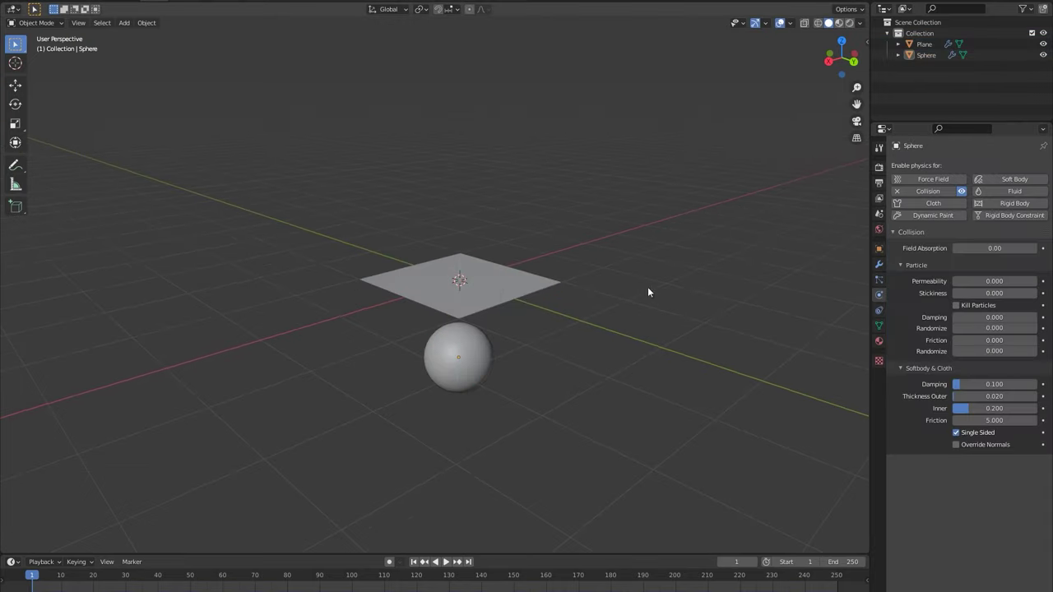
# Play the drop onto the sphere, then bake the Cloth cache for frames 1–250.
pyautogui.press('space')
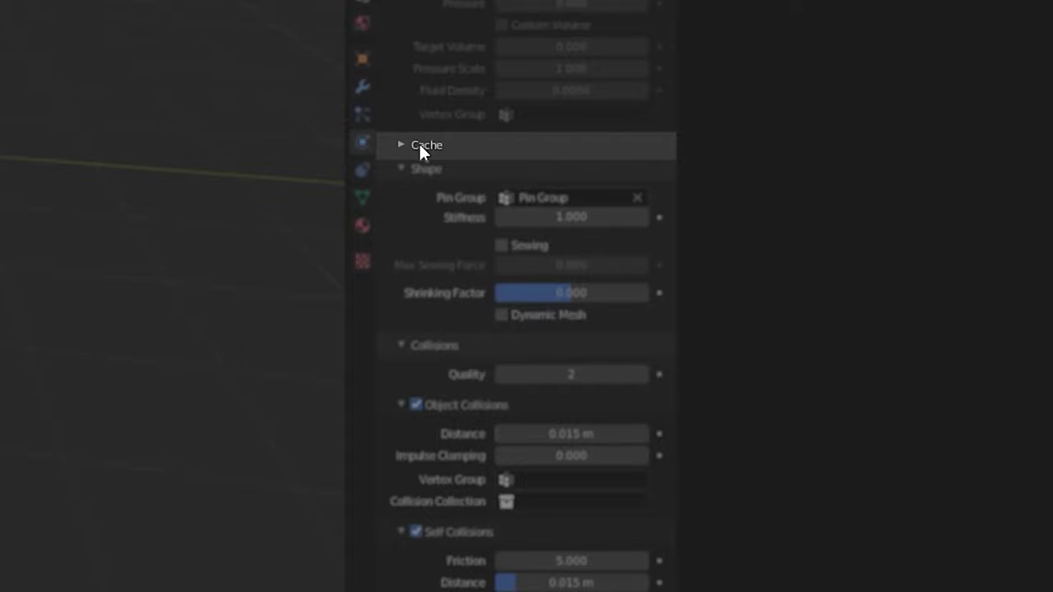
pyautogui.click(420, 145)
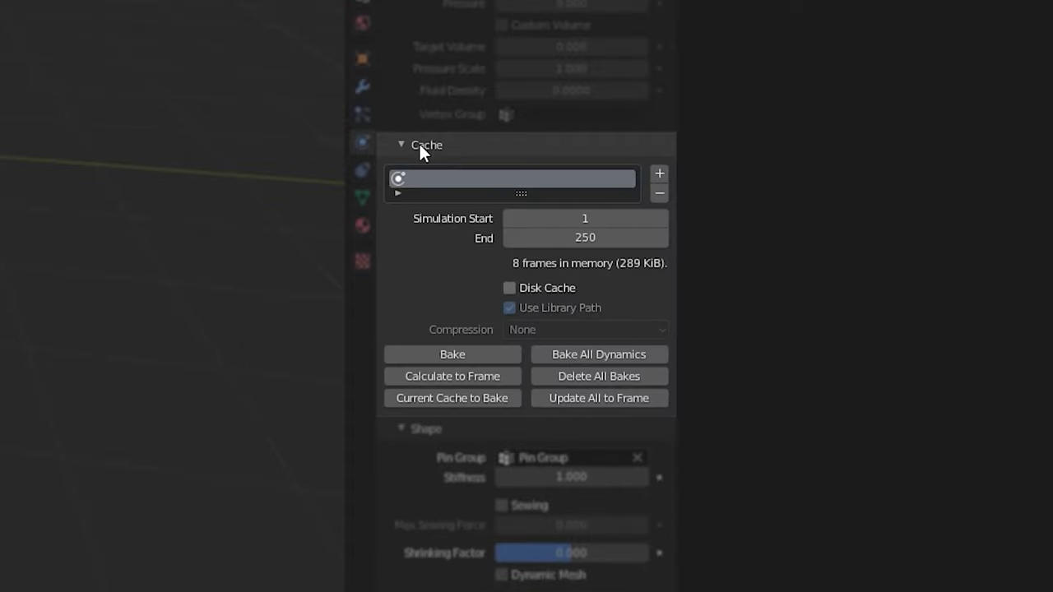
pyautogui.click(445, 354)
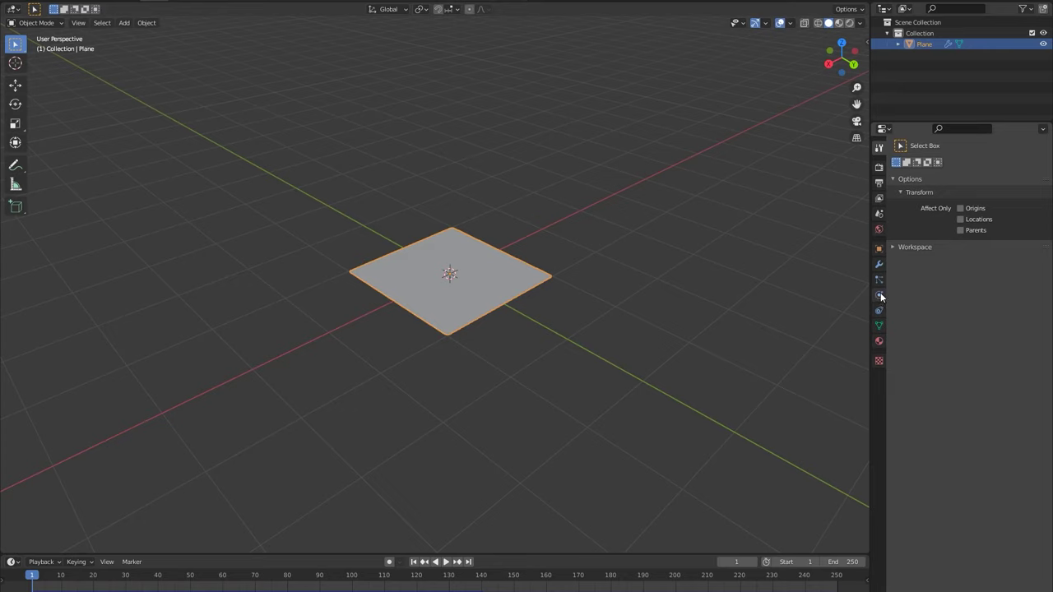
# Create a new vertex group on the plane named 'Pin Group'.
pyautogui.click(878, 294)
pyautogui.moveTo(946, 554); pyautogui.dragTo(915, 154, button='middle')
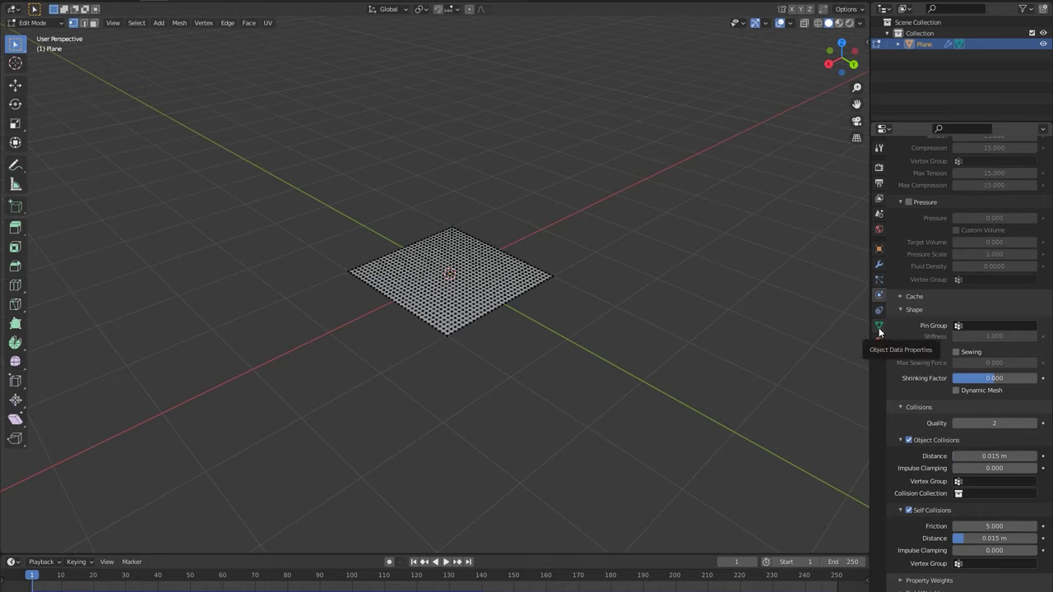
pyautogui.click(879, 325)
pyautogui.click(921, 201)
pyautogui.write('Pin Group')
pyautogui.press('Return')
# Assign the selected vertices to Pin Group, set it as the cloth's pin group, and test playback.
pyautogui.press('KP_7')
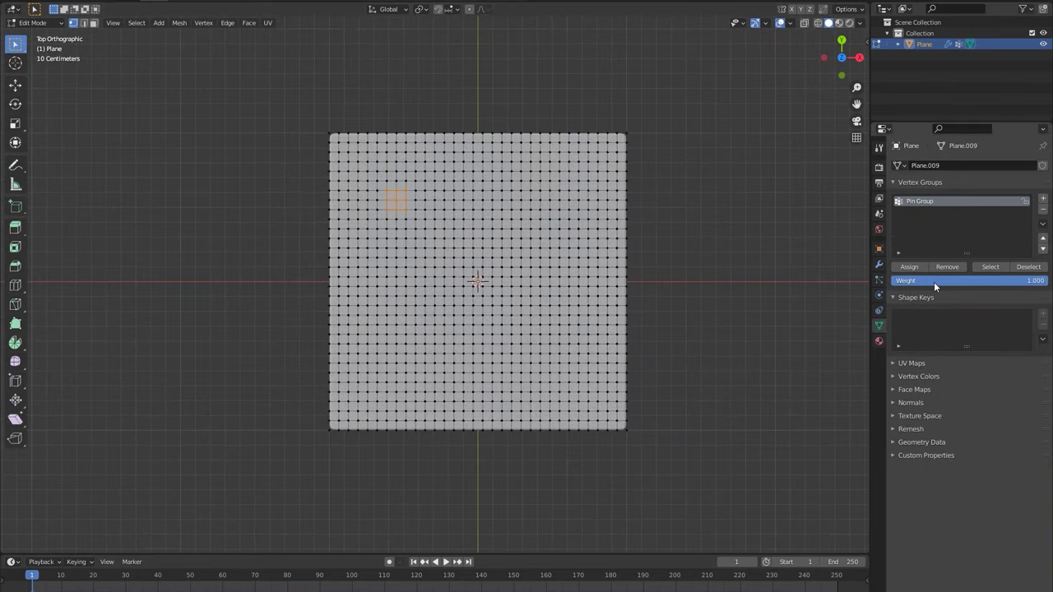
pyautogui.click(908, 267)
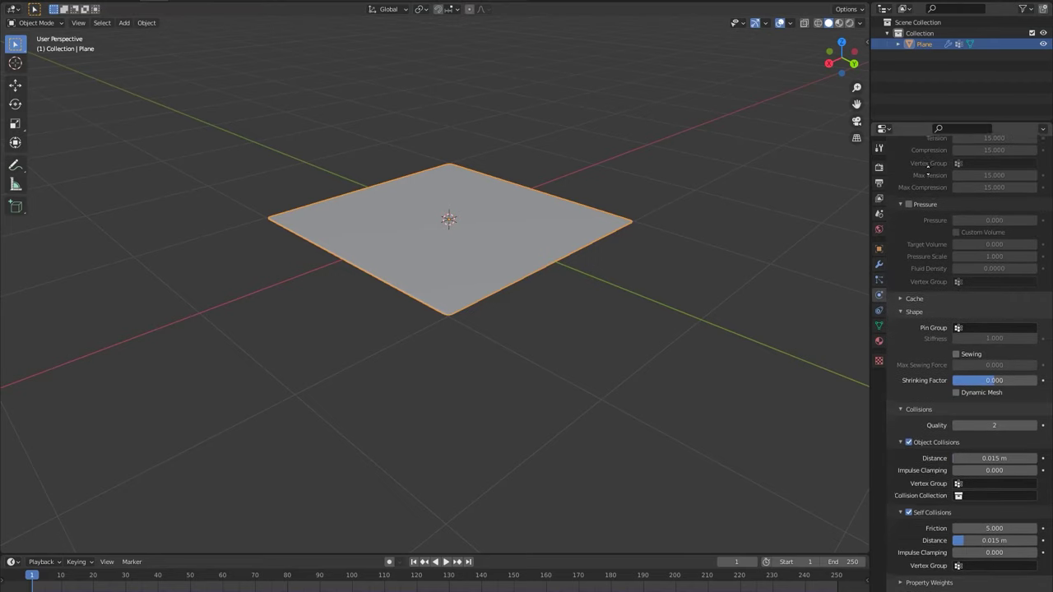
pyautogui.click(989, 327)
pyautogui.click(961, 346)
pyautogui.press('space')
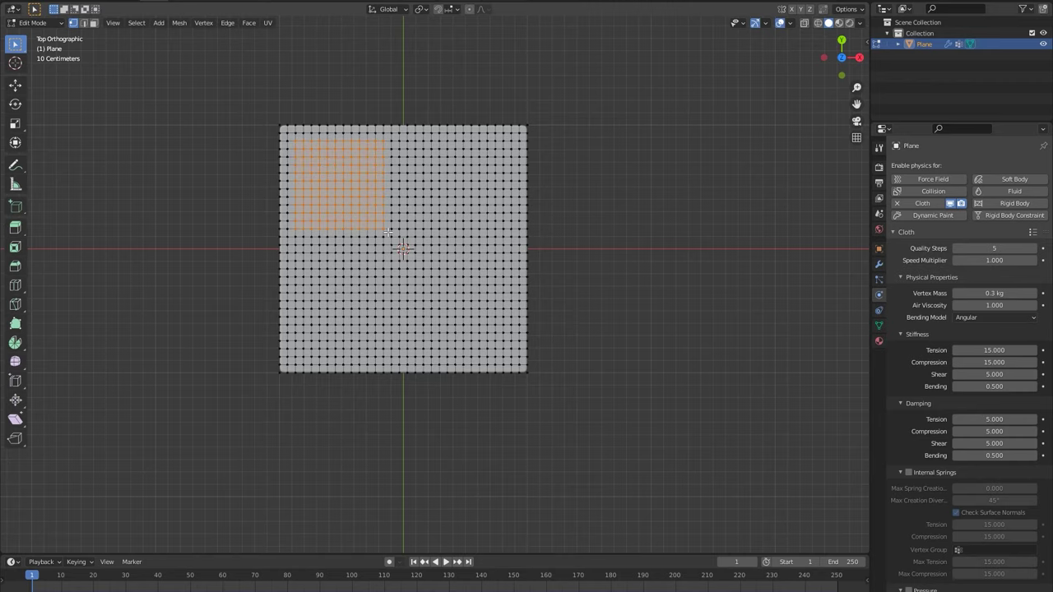
pyautogui.click(878, 325)
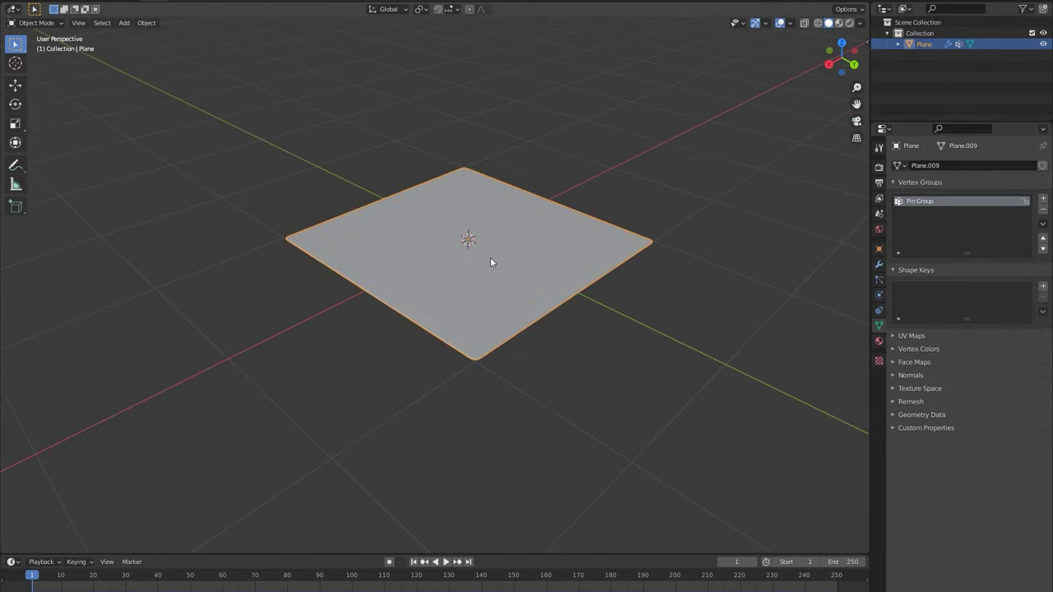
# Assign weight 0 to the masked Pin Group vertices, then play back the falling cloth in Object Mode.
pyautogui.press('Tab')
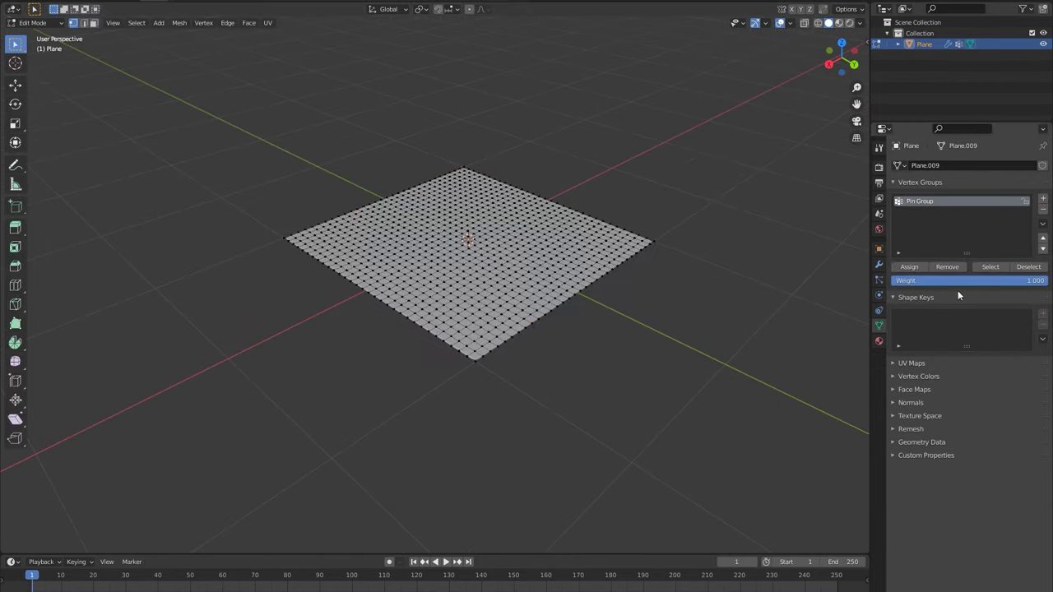
pyautogui.click(990, 266)
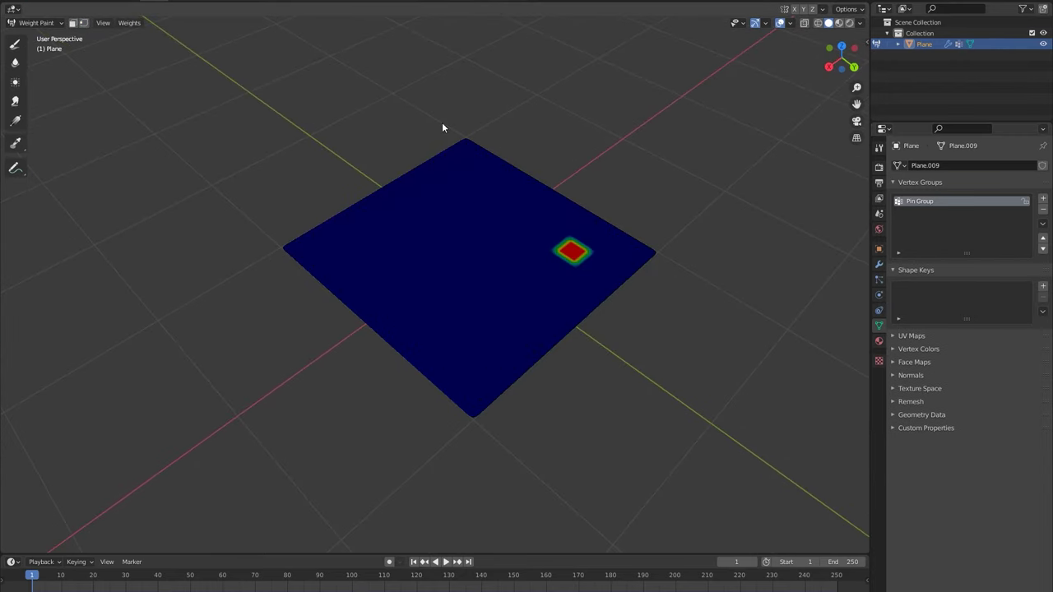
pyautogui.click(83, 22)
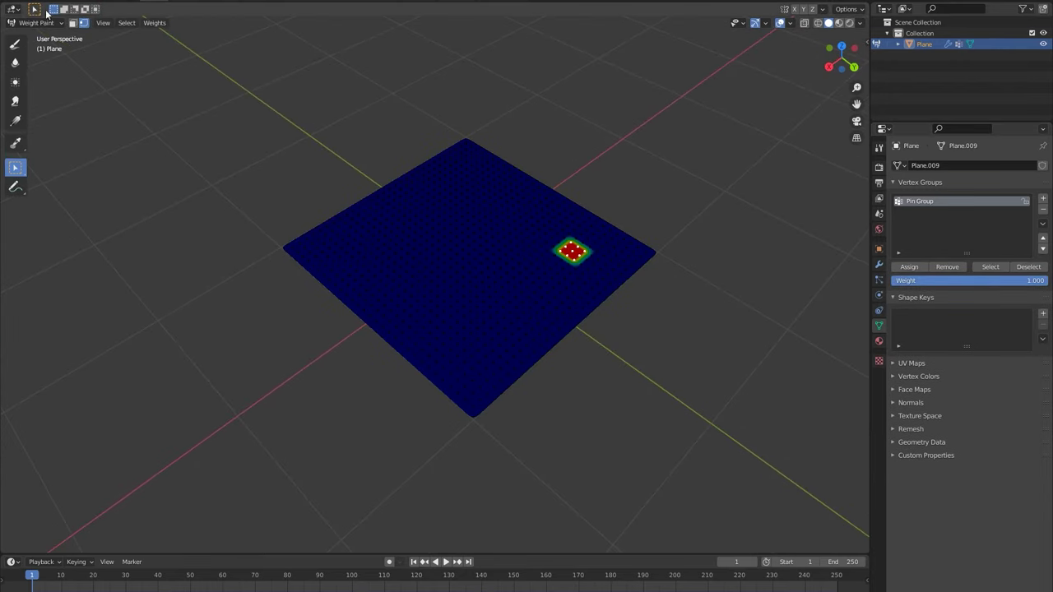
pyautogui.moveTo(983, 281)
pyautogui.mouseDown()
pyautogui.moveTo(996, 281)
pyautogui.moveTo(984, 281)
pyautogui.mouseUp()
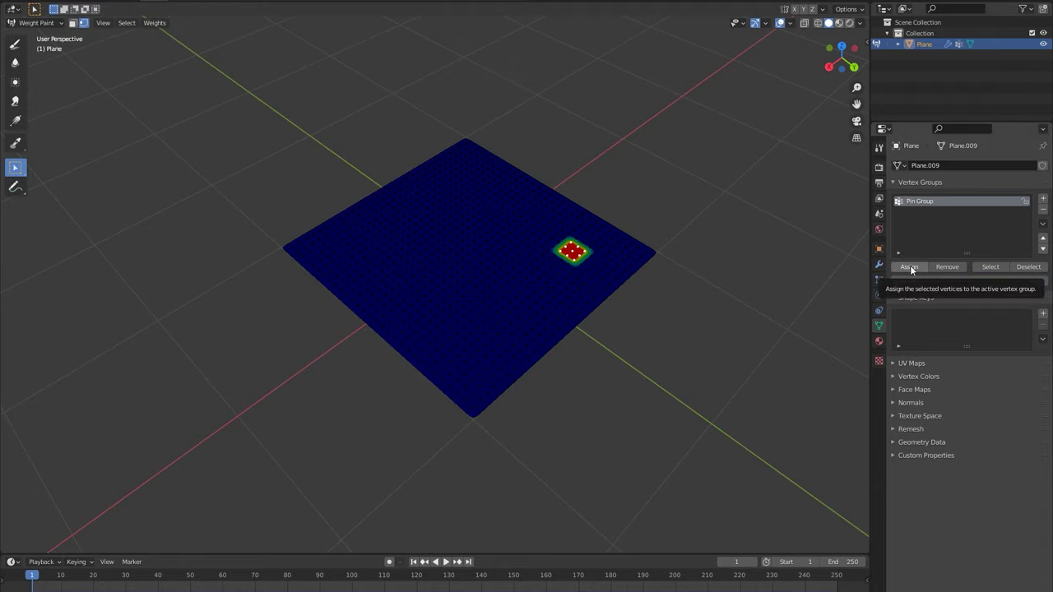
pyautogui.click(909, 266)
pyautogui.hotkey('ctrl', 'Tab')
pyautogui.press('space')
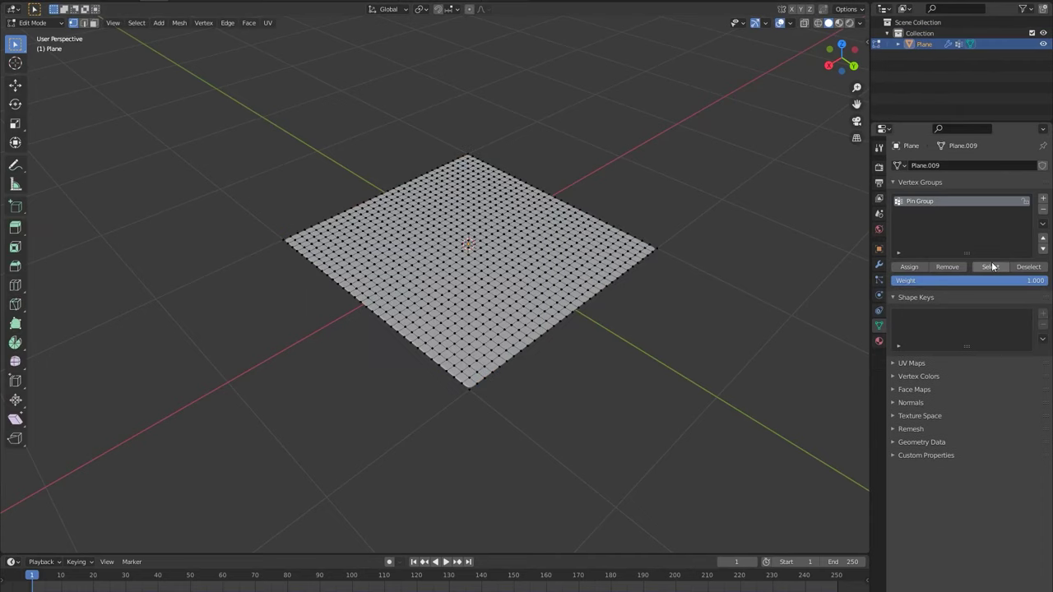
# Snap the 3D cursor to the selected vertex and add a Plain Axes empty there.
pyautogui.hotkey('shift', 's')
pyautogui.click(487, 327)
pyautogui.press('Tab')
pyautogui.hotkey('shift', 'a')
pyautogui.moveTo(486, 327)
pyautogui.click(536, 327)
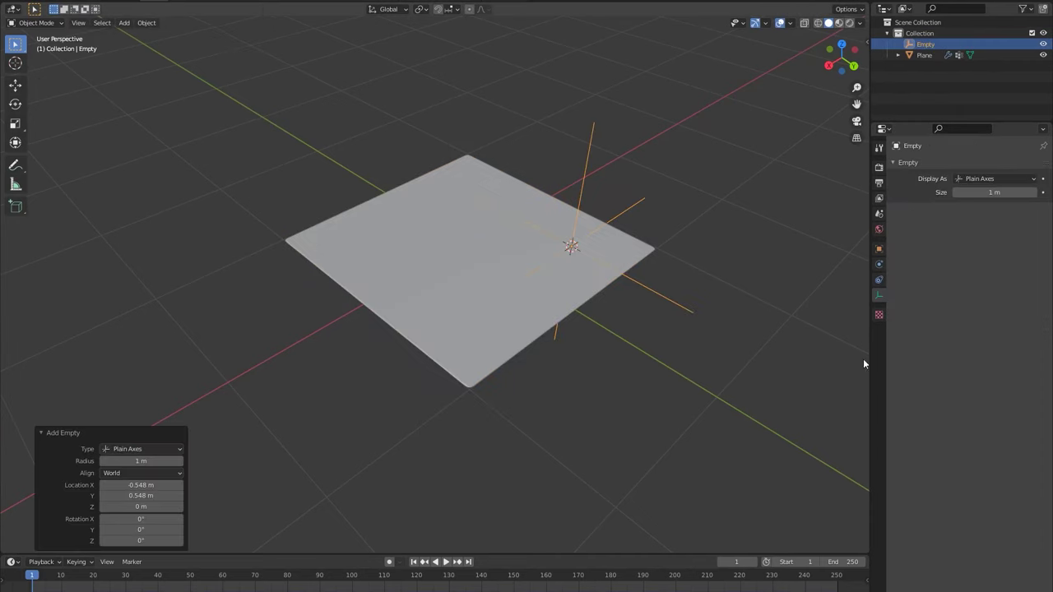
pyautogui.click(878, 248)
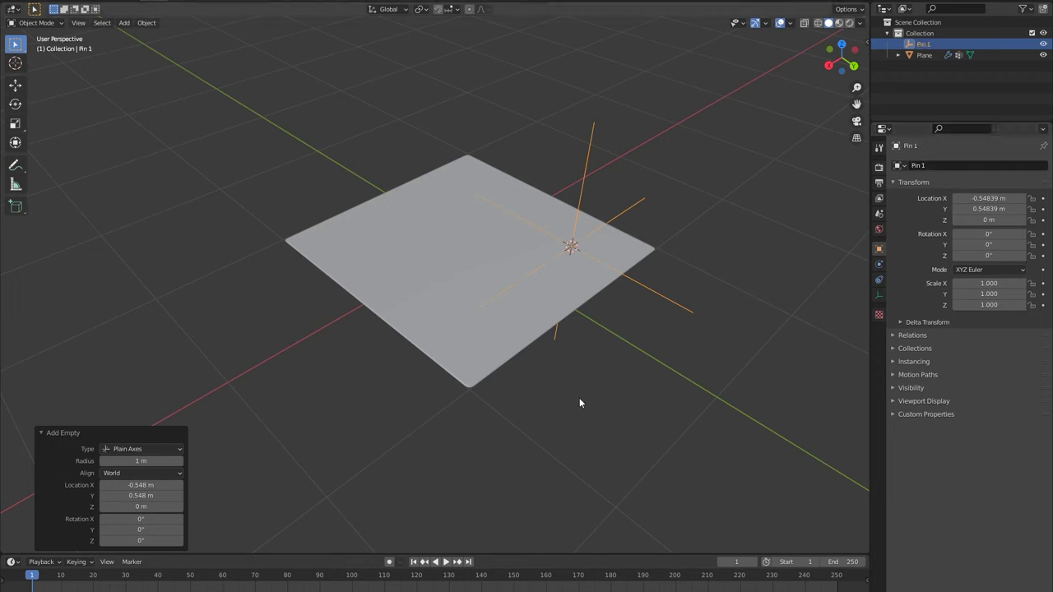
# Select the cloth plane, make Pin 1 its active vertex group, and return to Object Mode.
pyautogui.click(432, 257)
pyautogui.press('Tab')
pyautogui.click(879, 327)
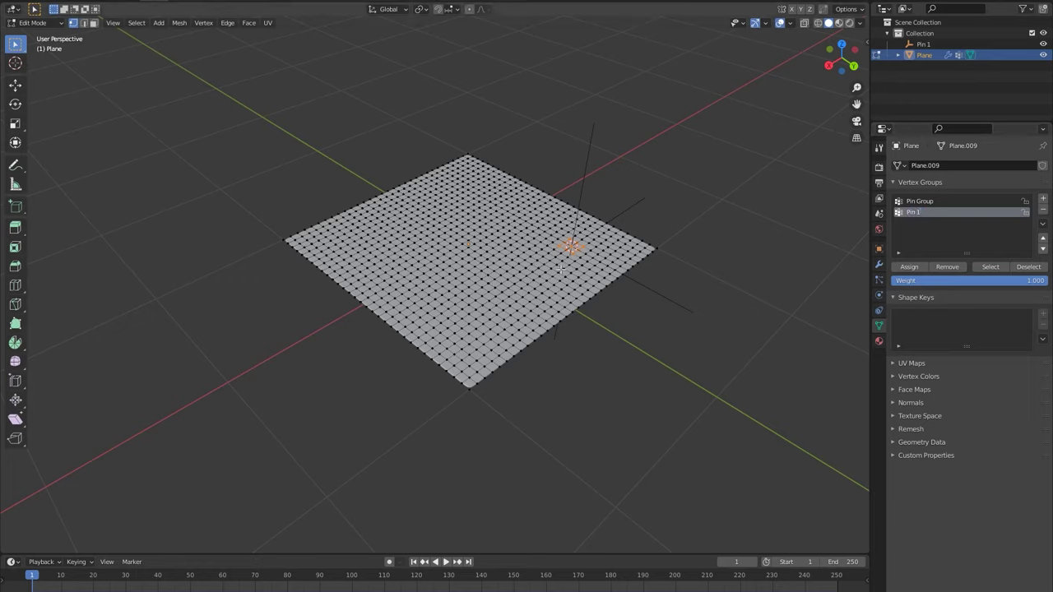
pyautogui.click(919, 201)
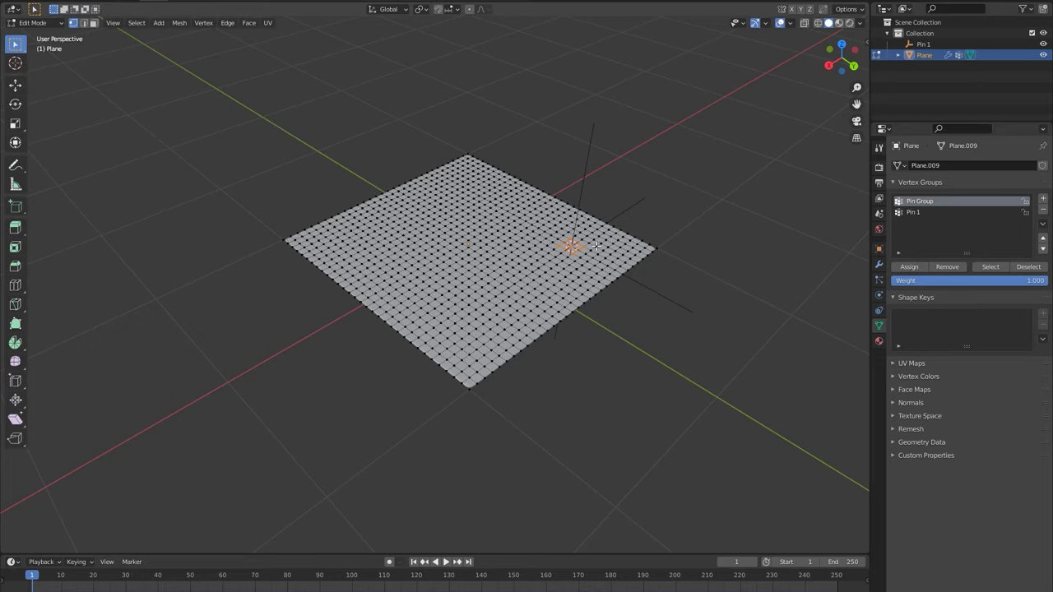
pyautogui.click(798, 315)
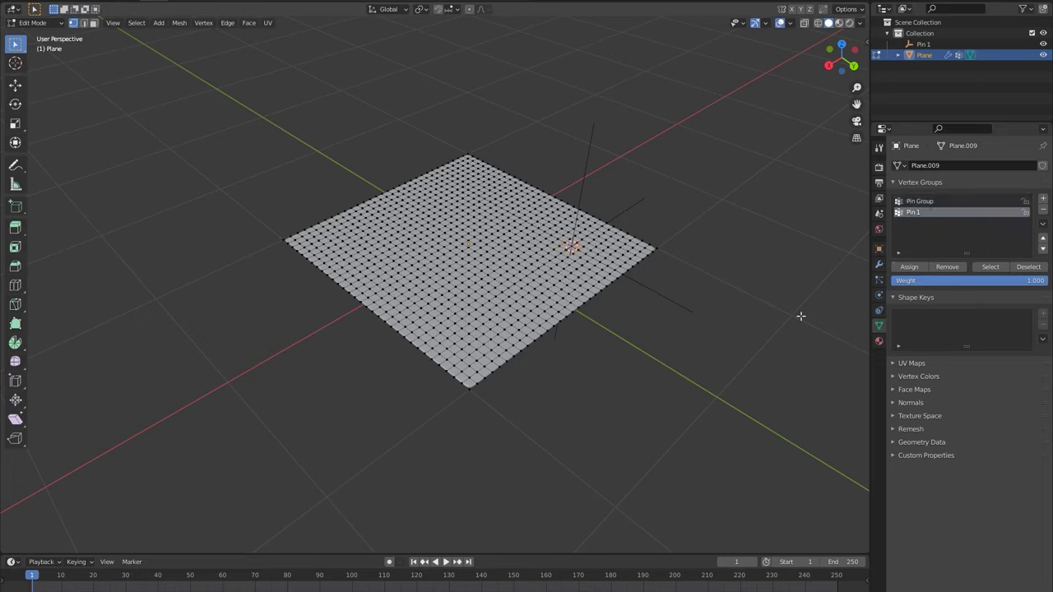
pyautogui.click(919, 200)
pyautogui.click(913, 212)
pyautogui.press('Tab')
# Add a Hook modifier using the Pin 1 empty and Pin 1 vertex group, moved above Cloth.
pyautogui.click(879, 264)
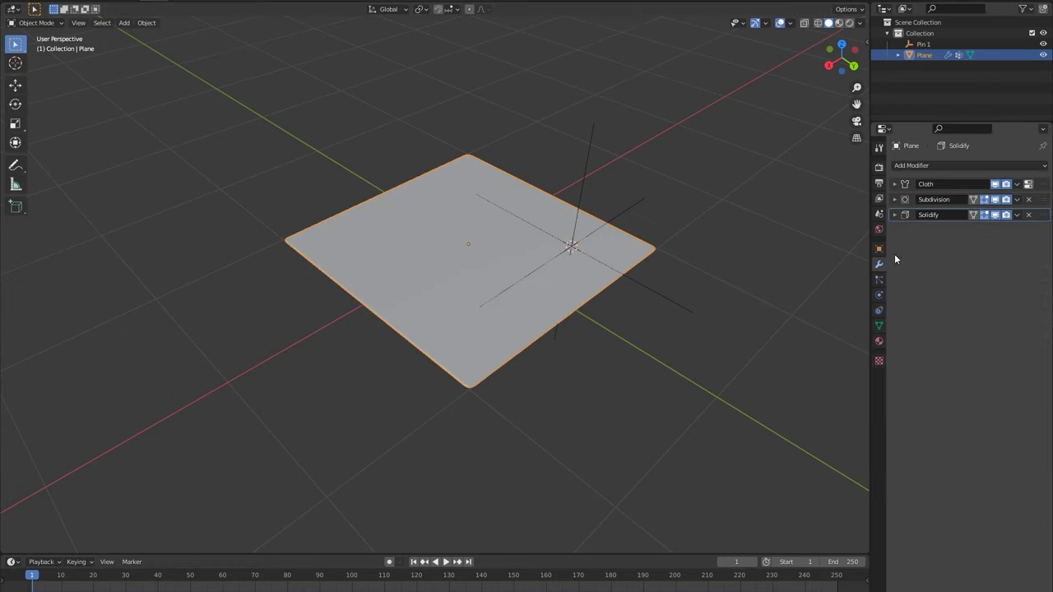
pyautogui.click(941, 165)
pyautogui.click(910, 245)
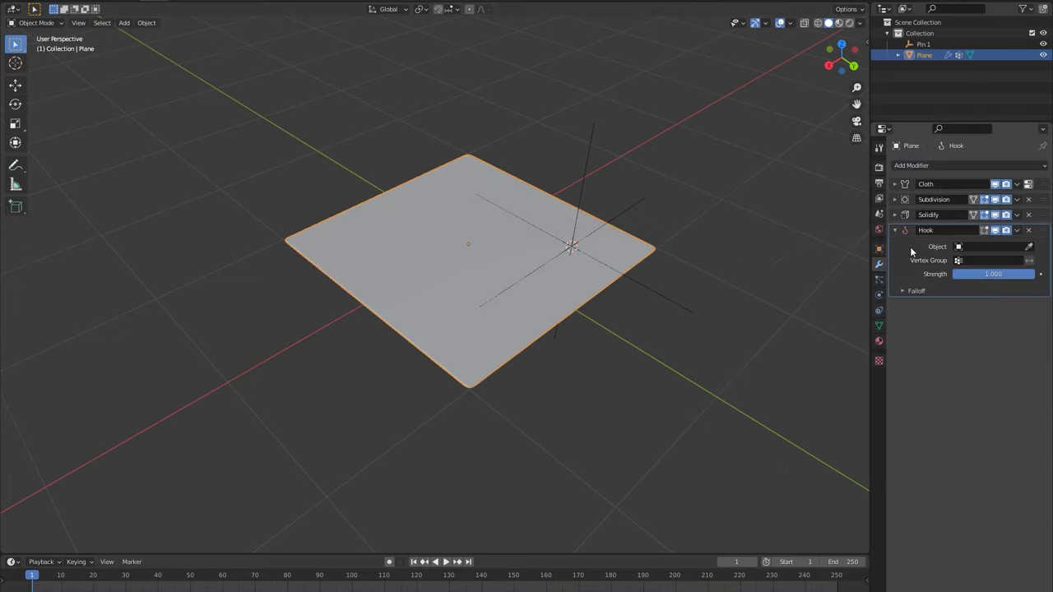
pyautogui.click(996, 248)
pyautogui.click(962, 264)
pyautogui.click(985, 260)
pyautogui.click(967, 278)
pyautogui.moveTo(1043, 234); pyautogui.dragTo(1046, 172)
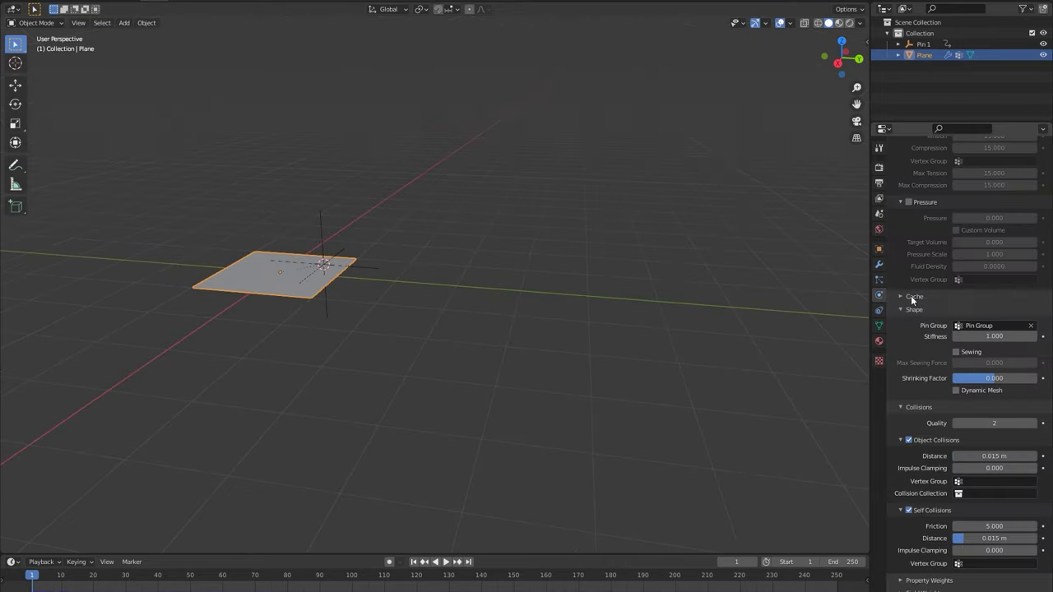
pyautogui.click(910, 296)
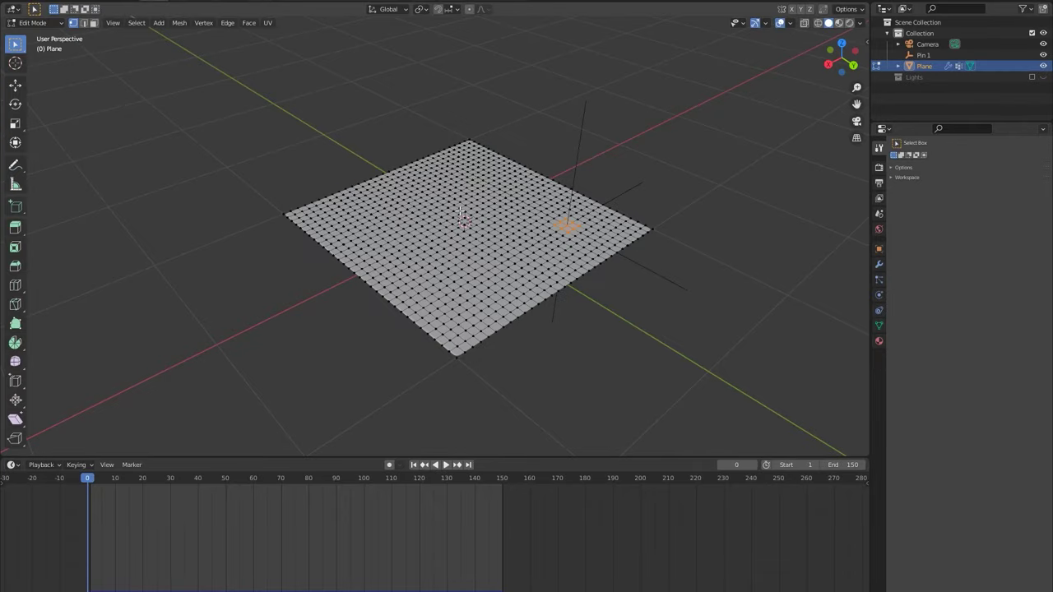
# Add the selected left-corner vertices to Pin Group in the plane's vertex groups.
pyautogui.moveTo(461, 247); pyautogui.dragTo(527, 285, button='middle')
pyautogui.scroll(3, 406, 333)
pyautogui.scroll(-4, 439, 339)
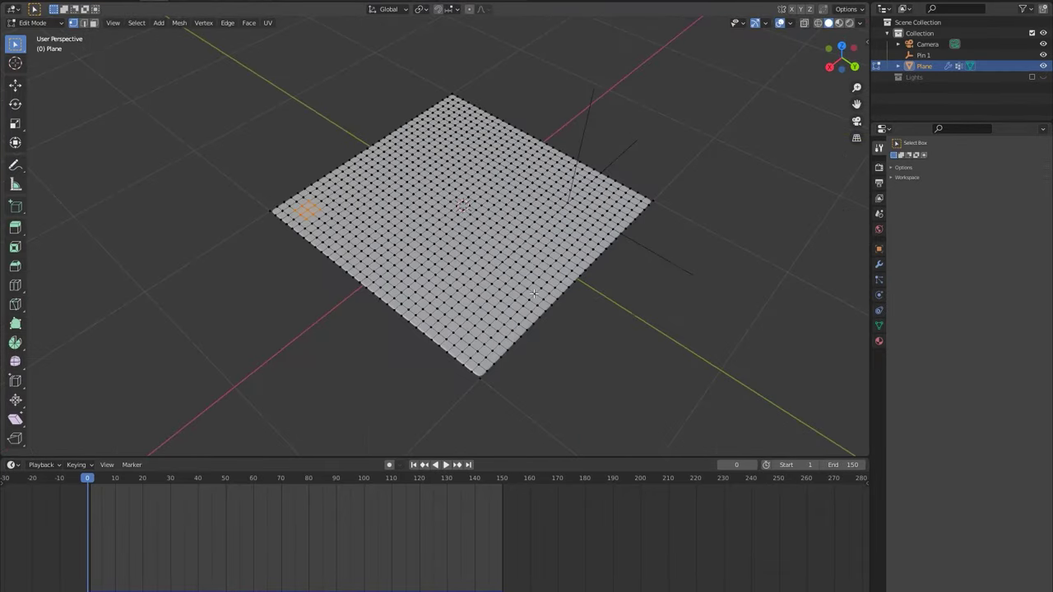
pyautogui.click(878, 325)
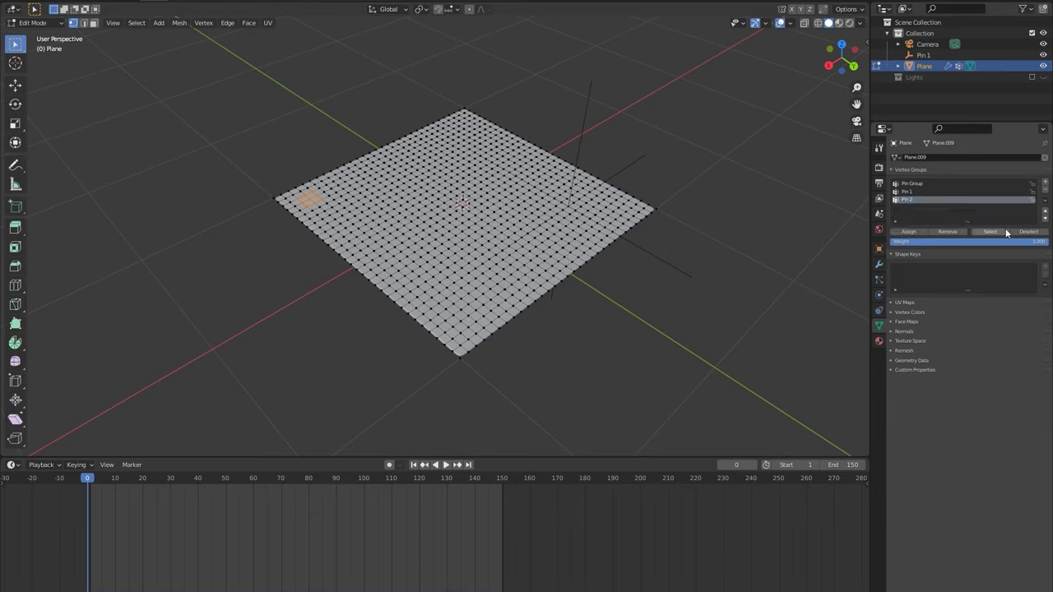
pyautogui.click(910, 232)
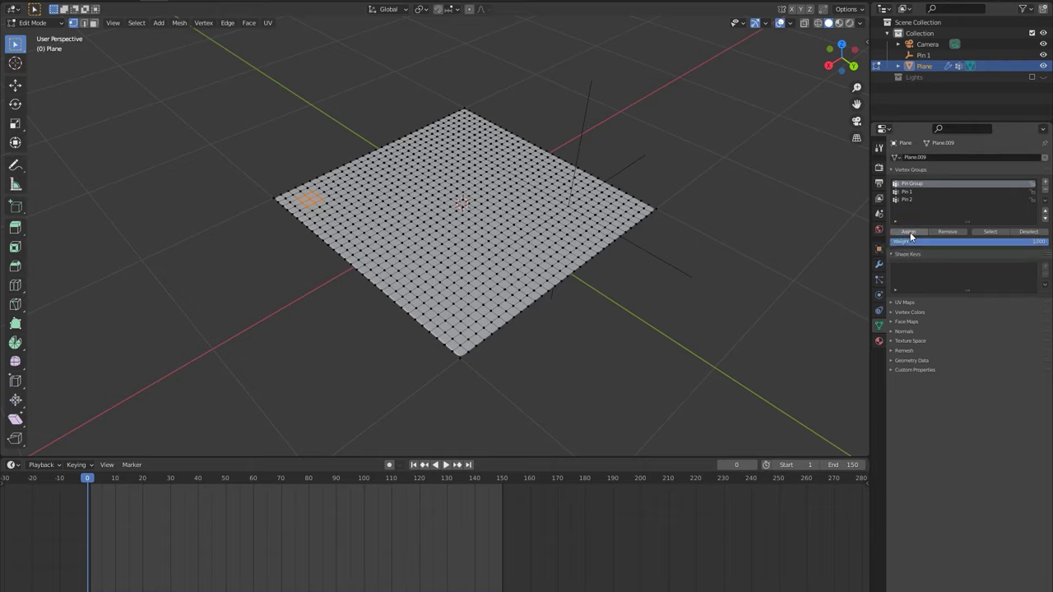
# In Cloth > Shape, keep the pin vertex group set to Pin Group.
pyautogui.click(878, 296)
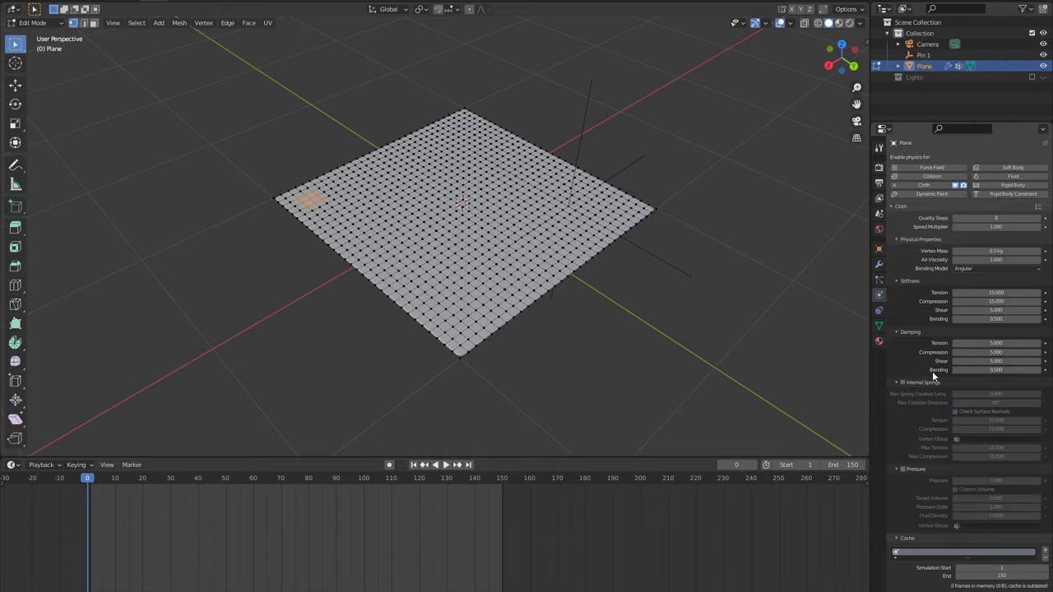
pyautogui.scroll(-10, 938, 329)
pyautogui.click(983, 398)
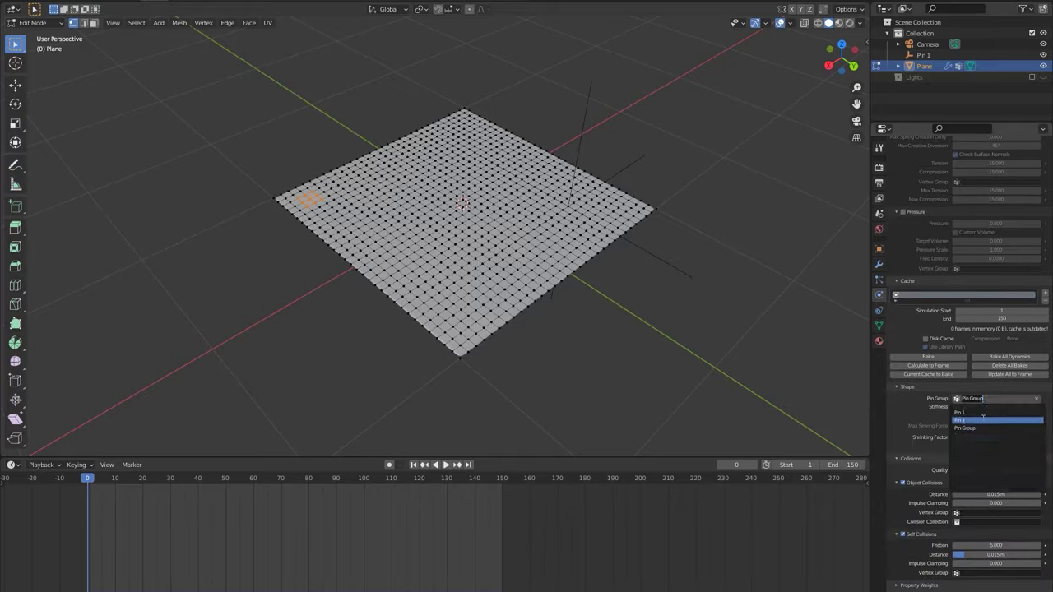
pyautogui.click(976, 420)
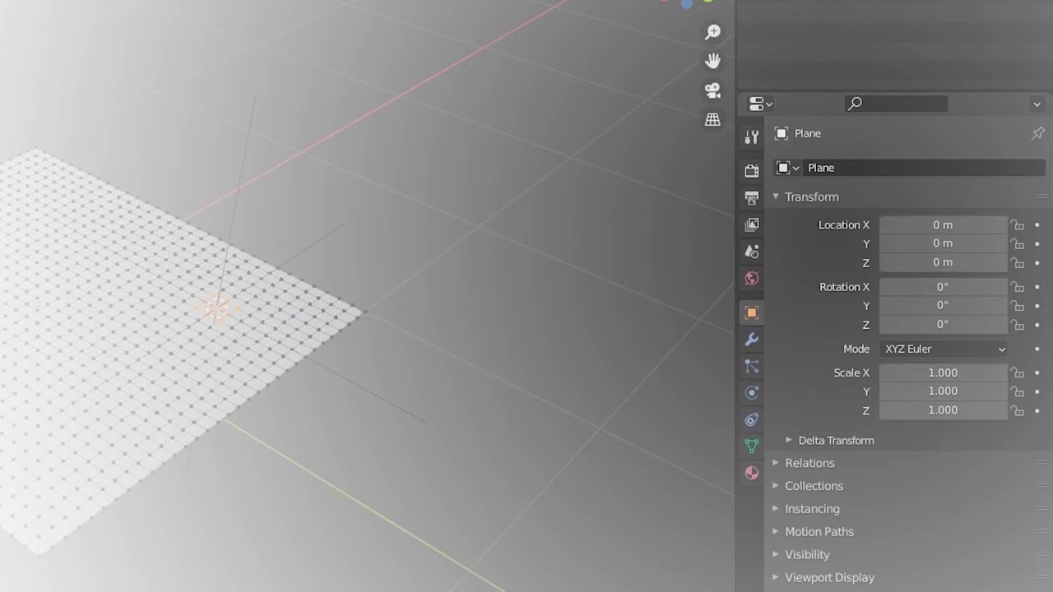
pyautogui.click(751, 447)
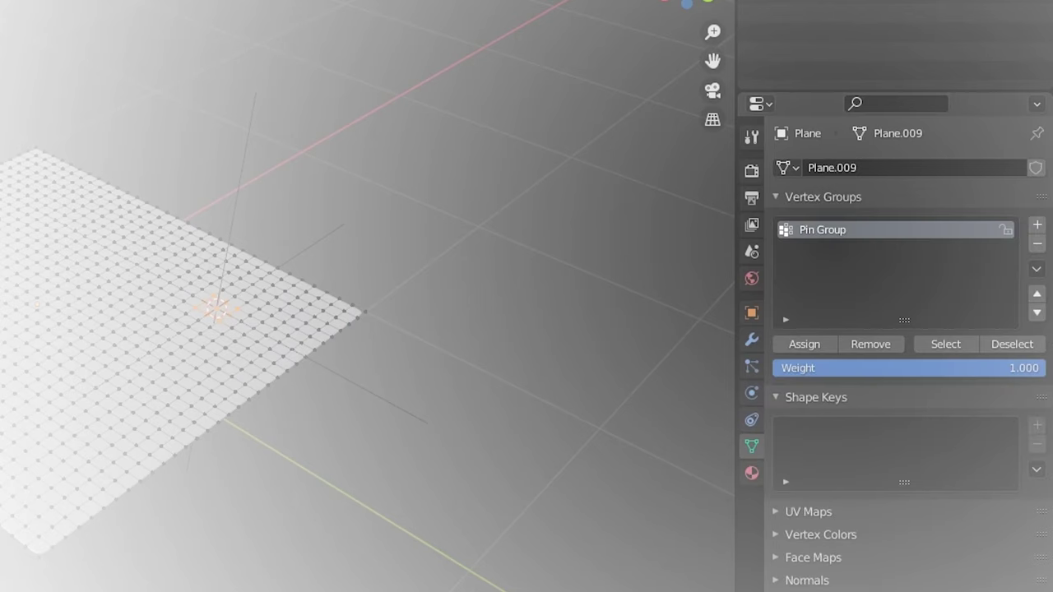
pyautogui.click(1036, 225)
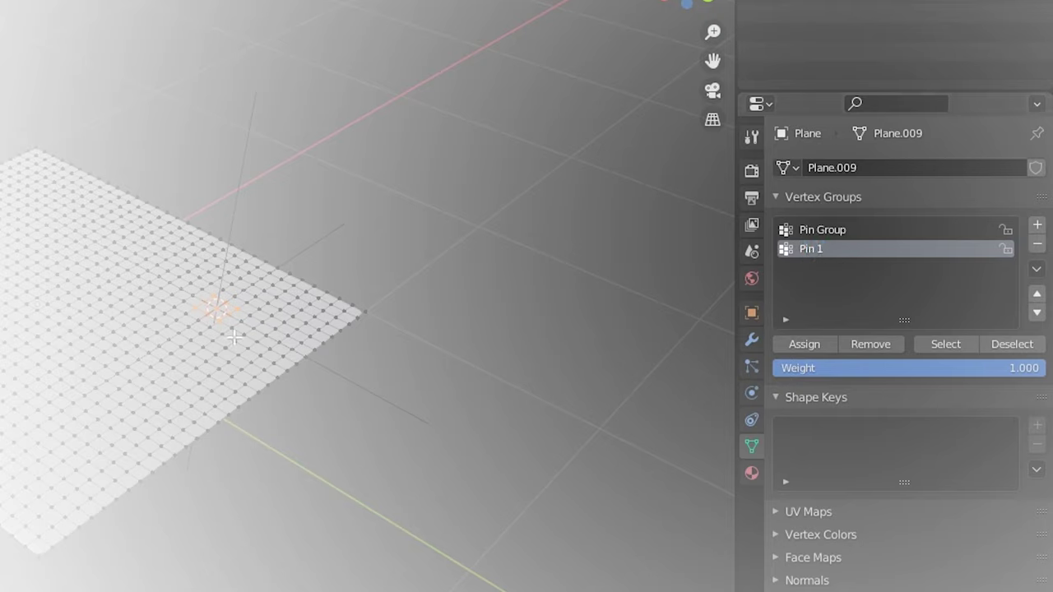
pyautogui.click(822, 229)
pyautogui.click(940, 345)
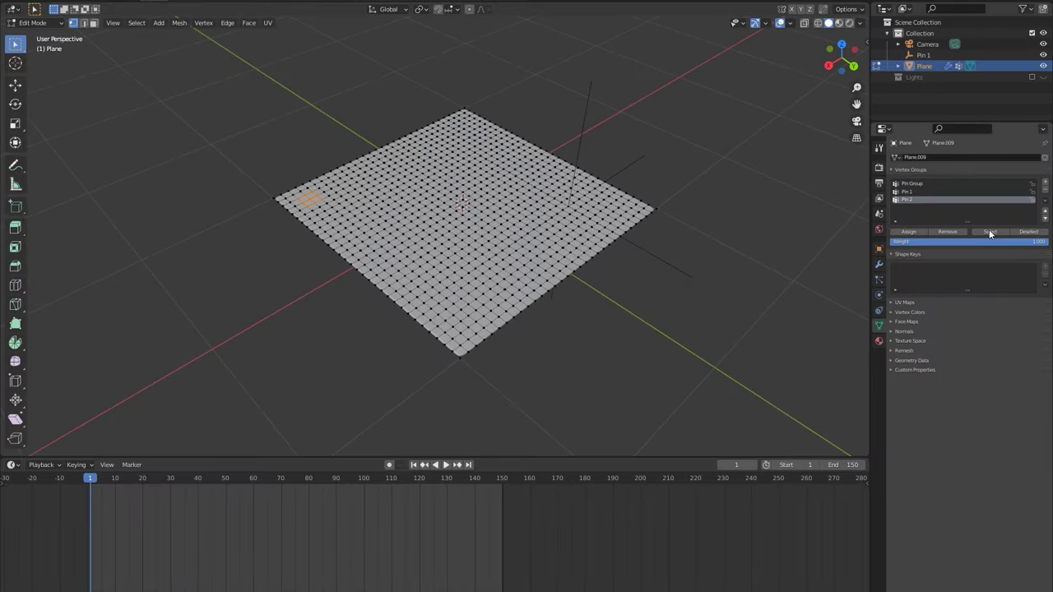
# Add a Plain Axes empty at the plane's corner and name it 'Pin 2'.
pyautogui.press('Tab')
pyautogui.hotkey('shift', 'a')
pyautogui.click(457, 283)
pyautogui.click(879, 248)
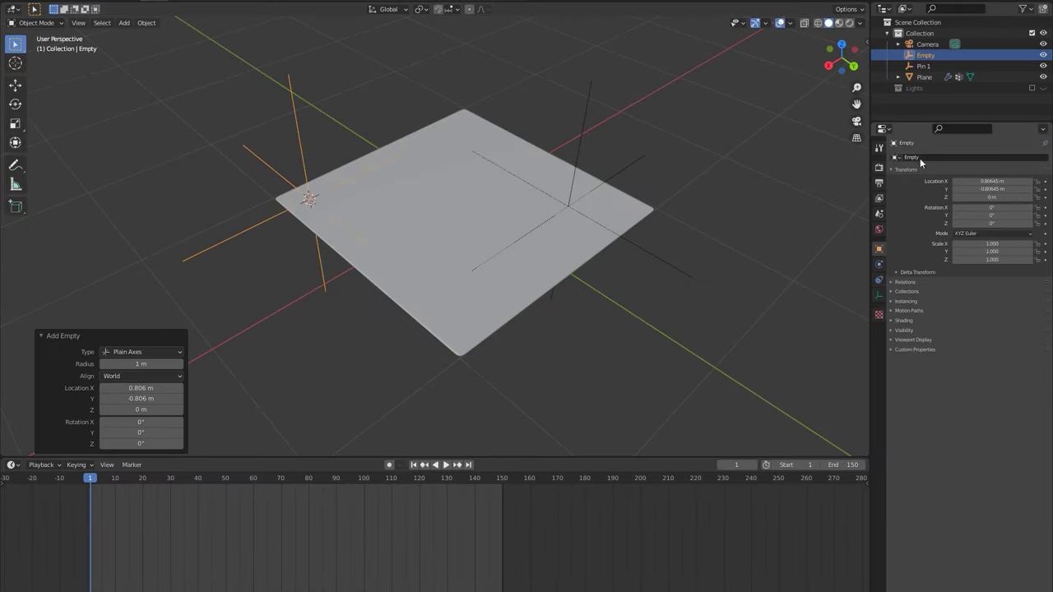
pyautogui.doubleClick(908, 157)
pyautogui.write('Pin 2')
pyautogui.press('Return')
# Add a Hook_Pin2 modifier using the Pin 2 empty and vertex group, placed after Hook_Pin1.
pyautogui.click(924, 77)
pyautogui.click(879, 263)
pyautogui.click(946, 157)
pyautogui.click(946, 213)
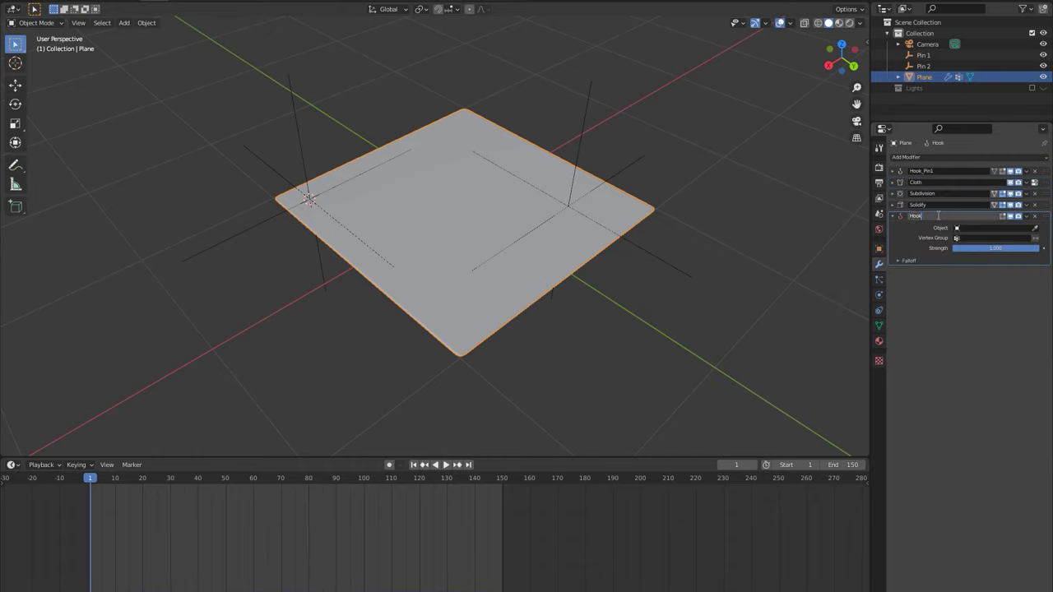
pyautogui.click(991, 228)
pyautogui.click(977, 248)
pyautogui.click(991, 237)
pyautogui.click(977, 258)
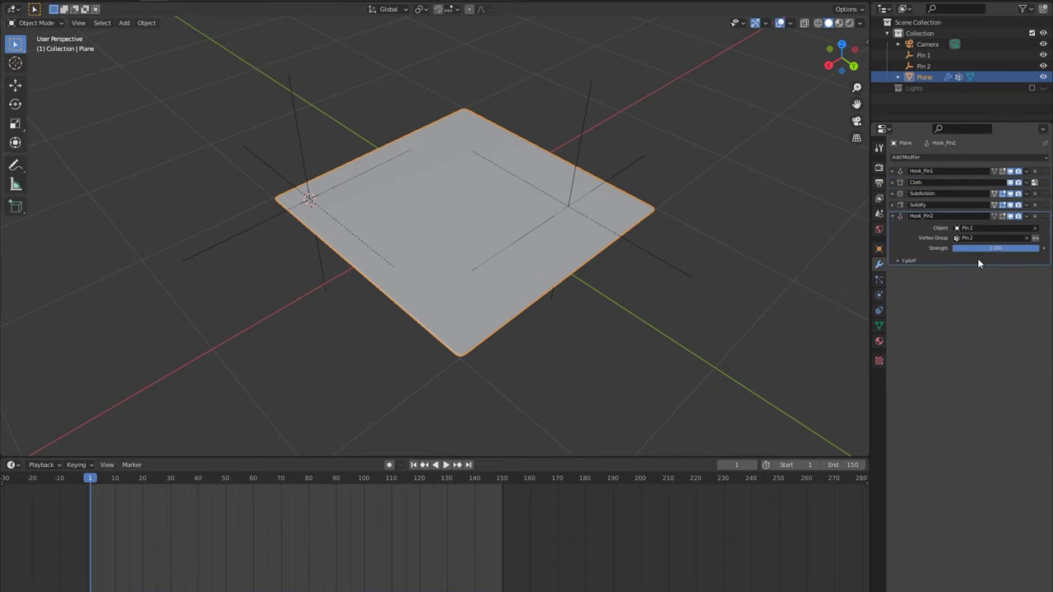
pyautogui.moveTo(1044, 216); pyautogui.dragTo(1051, 185)
pyautogui.click(894, 182)
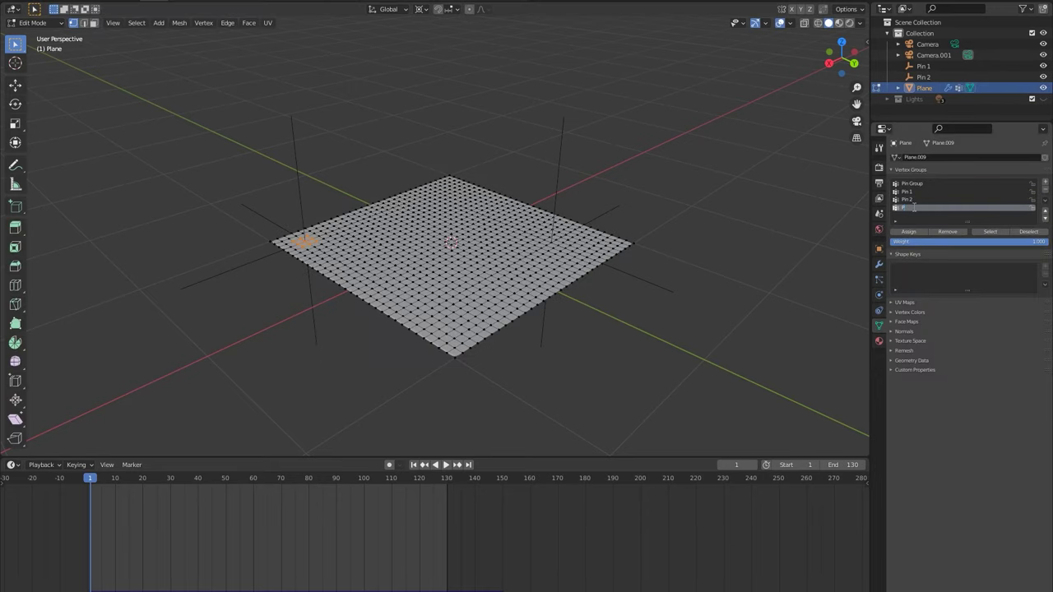
# Assign the selected corner vertices to the Pin 3 vertex group.
pyautogui.moveTo(675, 222); pyautogui.dragTo(443, 217, button='middle')
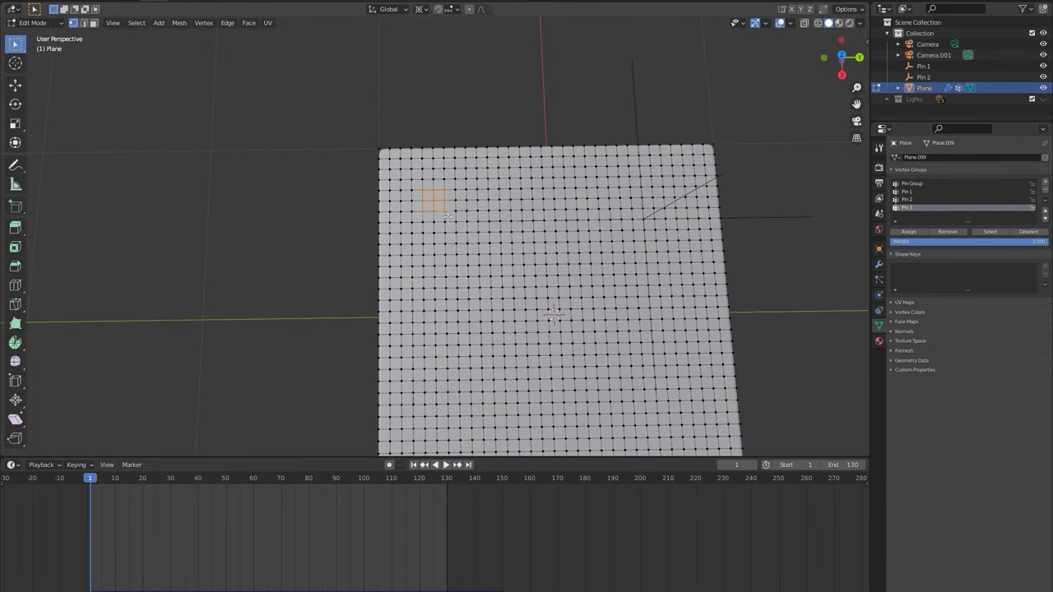
pyautogui.click(907, 232)
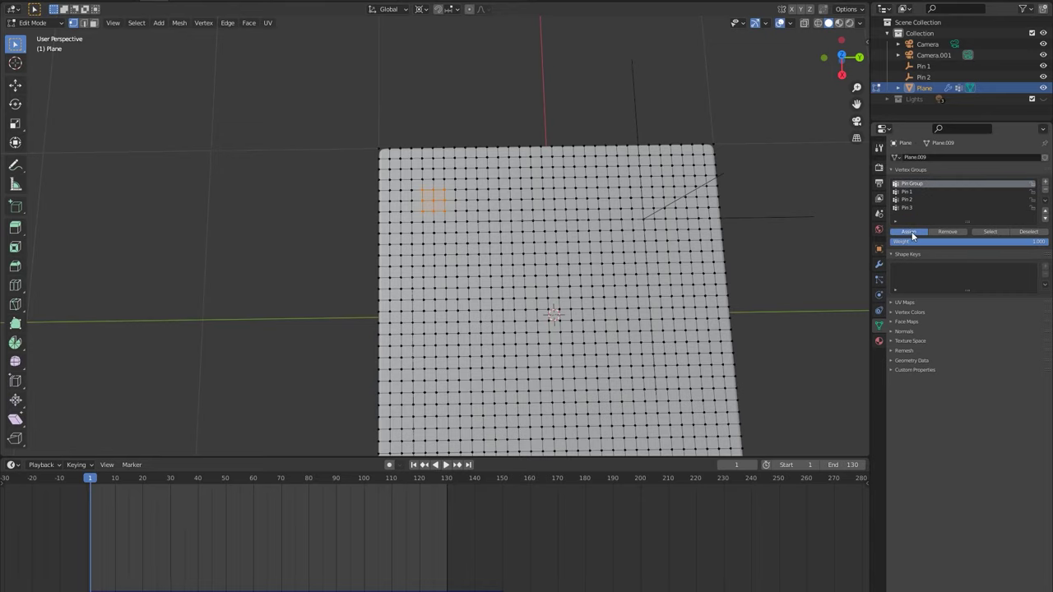
pyautogui.moveTo(576, 387); pyautogui.dragTo(599, 327, button='middle')
# Add a Plain Axes empty at that corner and name it 'Pin 3'.
pyautogui.press('Tab')
pyautogui.hotkey('shift', 'a')
pyautogui.moveTo(582, 436)
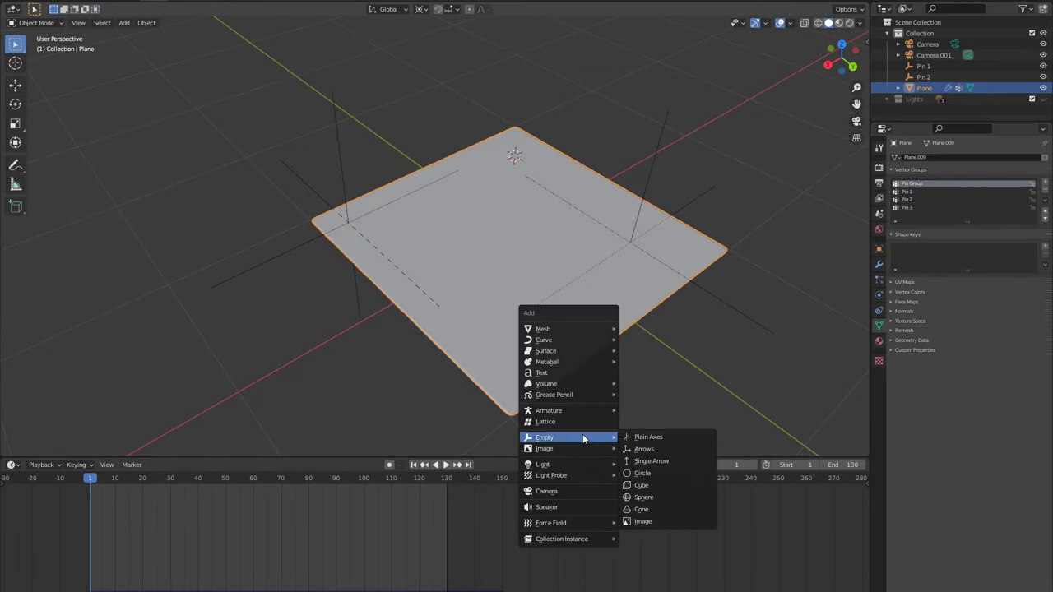
pyautogui.click(648, 437)
pyautogui.click(879, 249)
pyautogui.doubleClick(924, 156)
pyautogui.write('Pin 3')
pyautogui.press('Return')
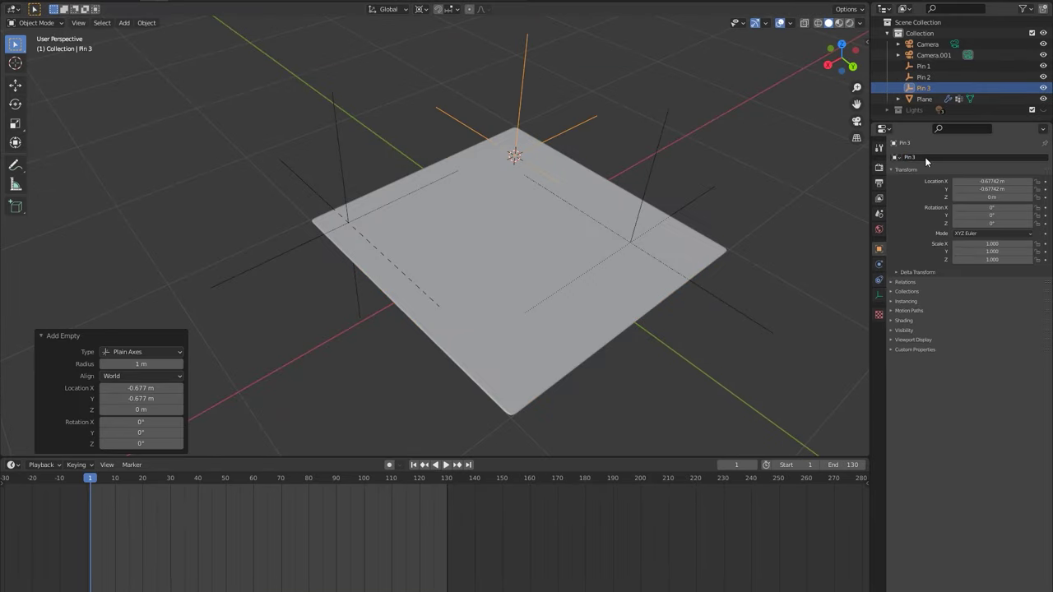
# Add a Hook_Pin3 modifier to the plane and move it just below Hook_Pin2.
pyautogui.click(516, 245)
pyautogui.click(878, 263)
pyautogui.click(969, 156)
pyautogui.click(905, 209)
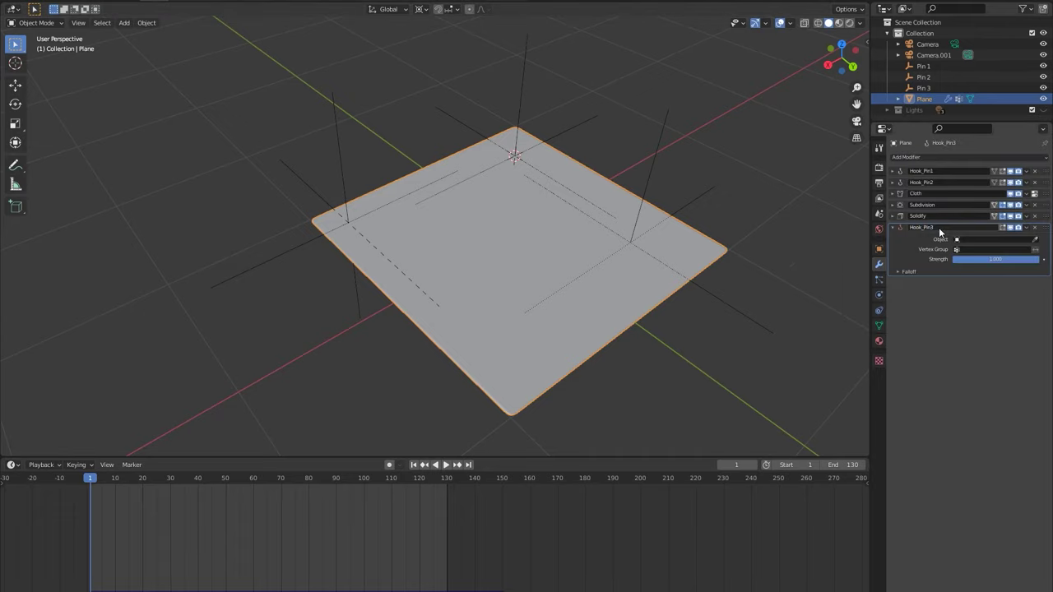
pyautogui.click(1026, 227)
pyautogui.moveTo(1045, 227); pyautogui.dragTo(1044, 195)
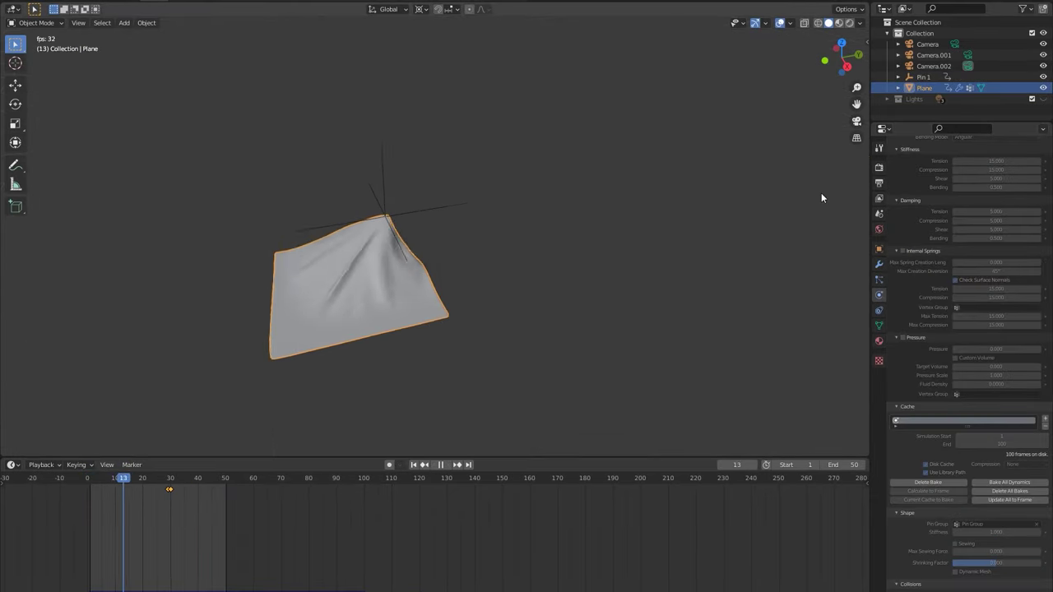
# Assign weight 0.000 to the plane's pinned vertices, return to Object Mode and play the cloth falling.
pyautogui.click(821, 197)
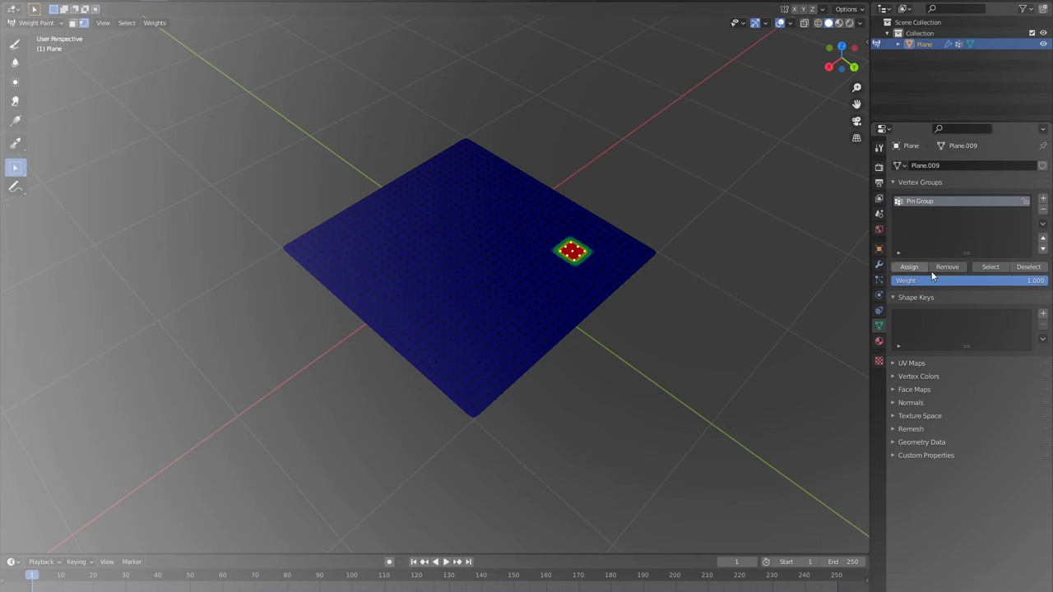
pyautogui.moveTo(984, 281); pyautogui.dragTo(894, 281)
pyautogui.click(909, 267)
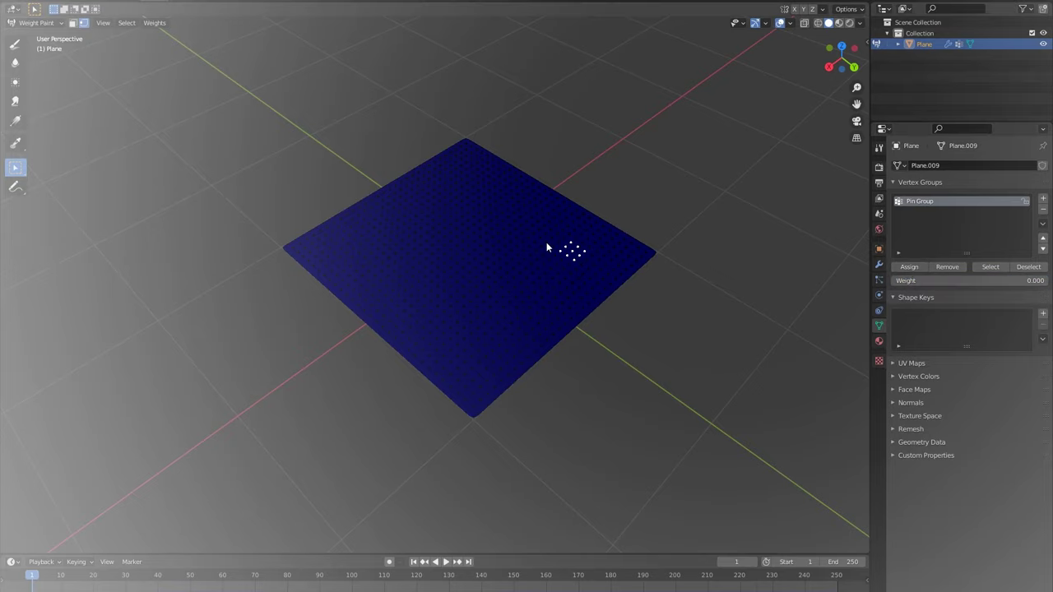
pyautogui.click(33, 23)
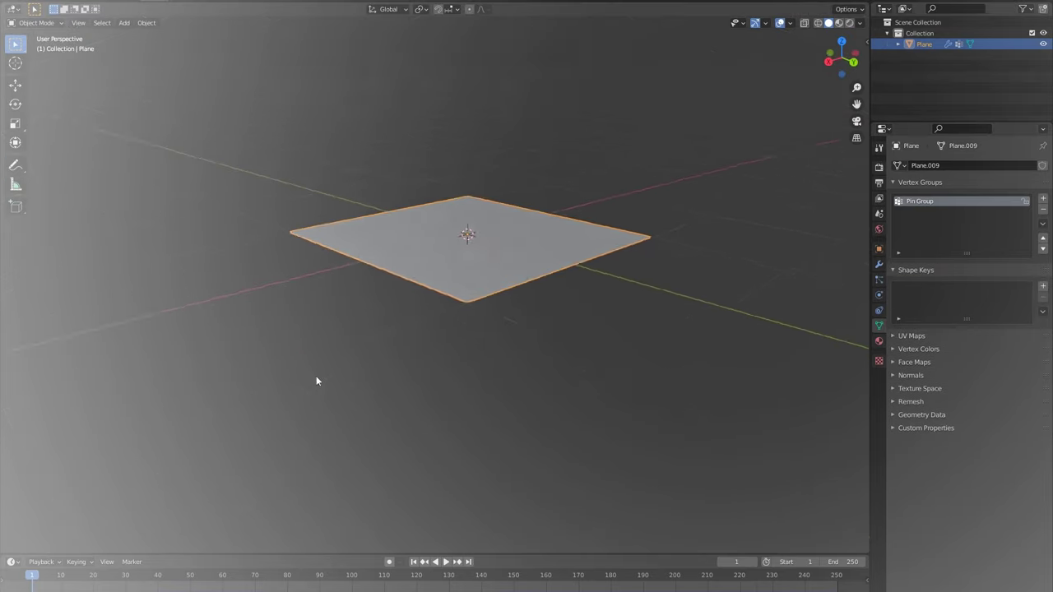
pyautogui.press('space')
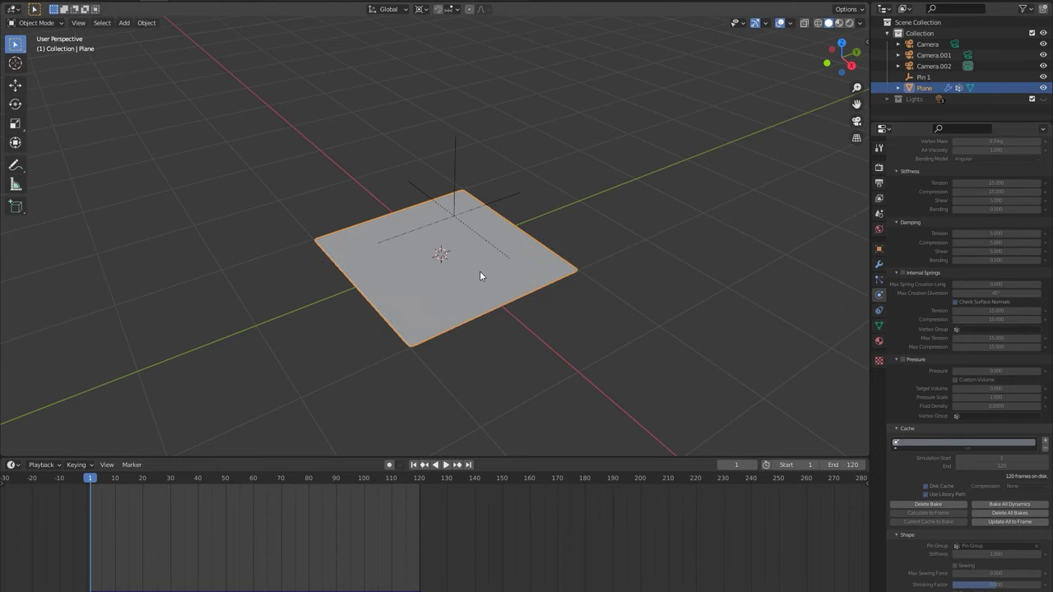
# Add a Vertex Weight Mix modifier to the plane and rename it VertexWeightMix_Pin1.
pyautogui.click(878, 264)
pyautogui.click(931, 157)
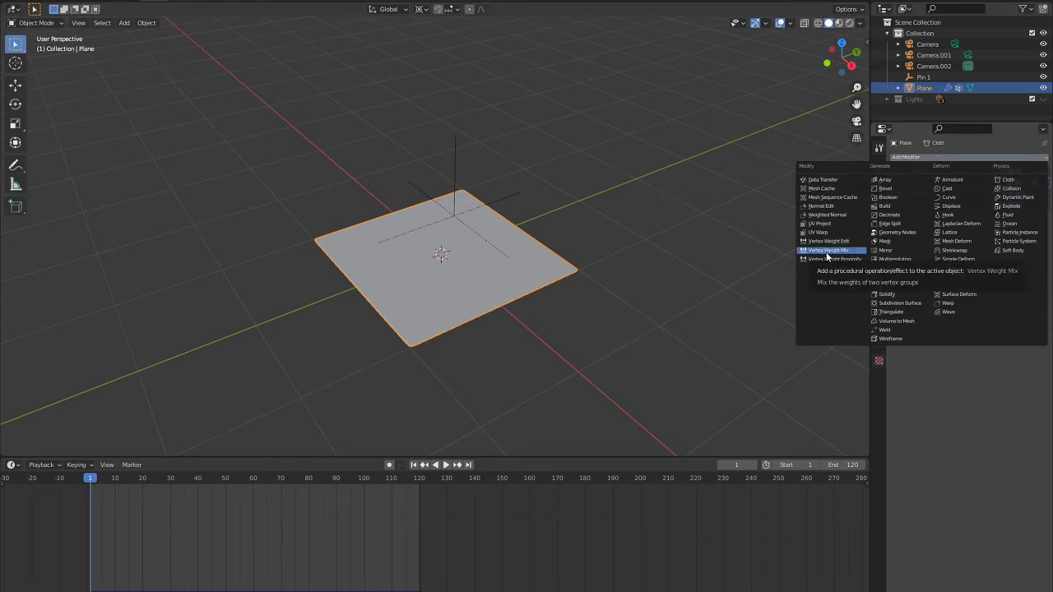
pyautogui.click(825, 246)
pyautogui.doubleClick(938, 215)
pyautogui.write('_F')
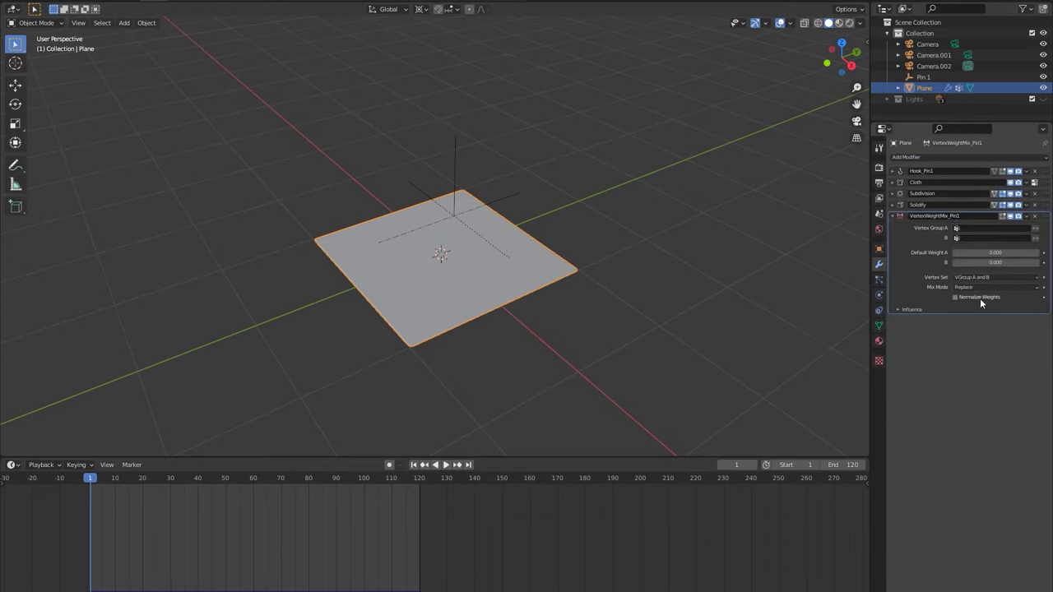
# Set it to Subtract with Group A Pin Group and Group B Pin 1, placed below Hook_Pin1.
pyautogui.click(983, 287)
pyautogui.click(987, 312)
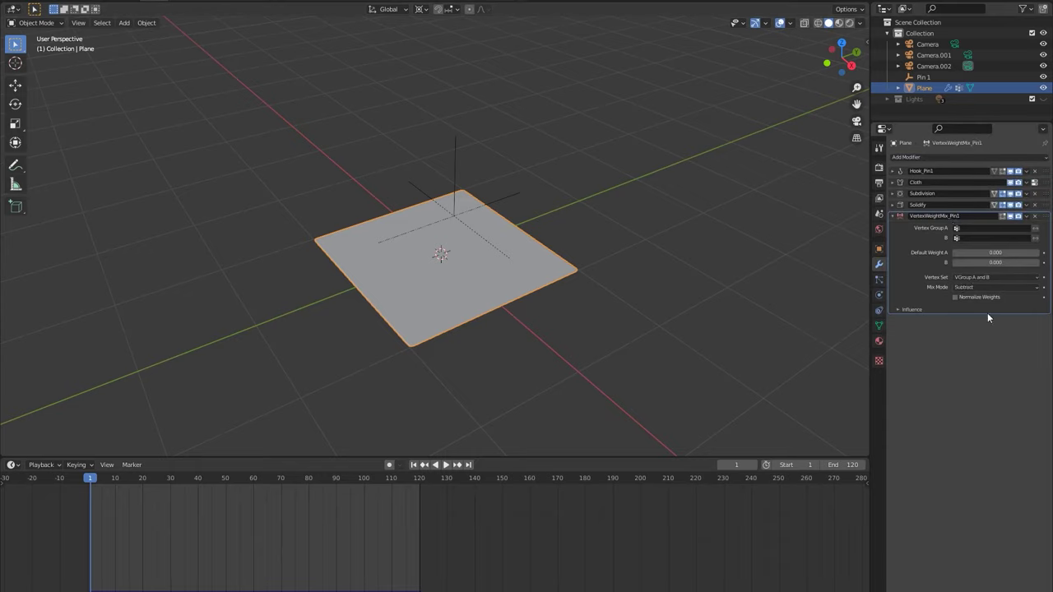
pyautogui.click(977, 232)
pyautogui.click(973, 248)
pyautogui.click(985, 237)
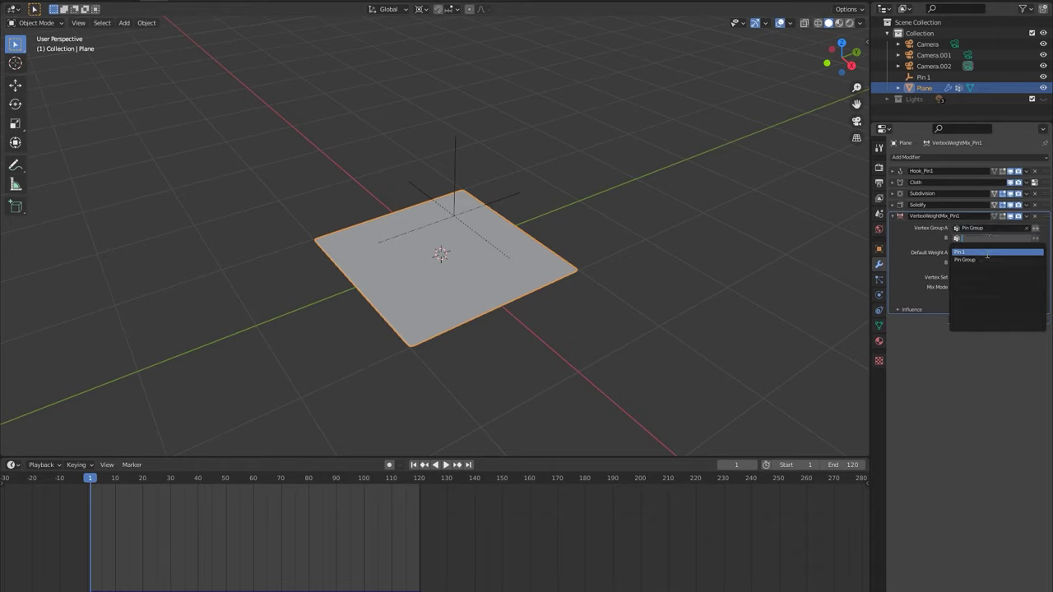
pyautogui.click(985, 253)
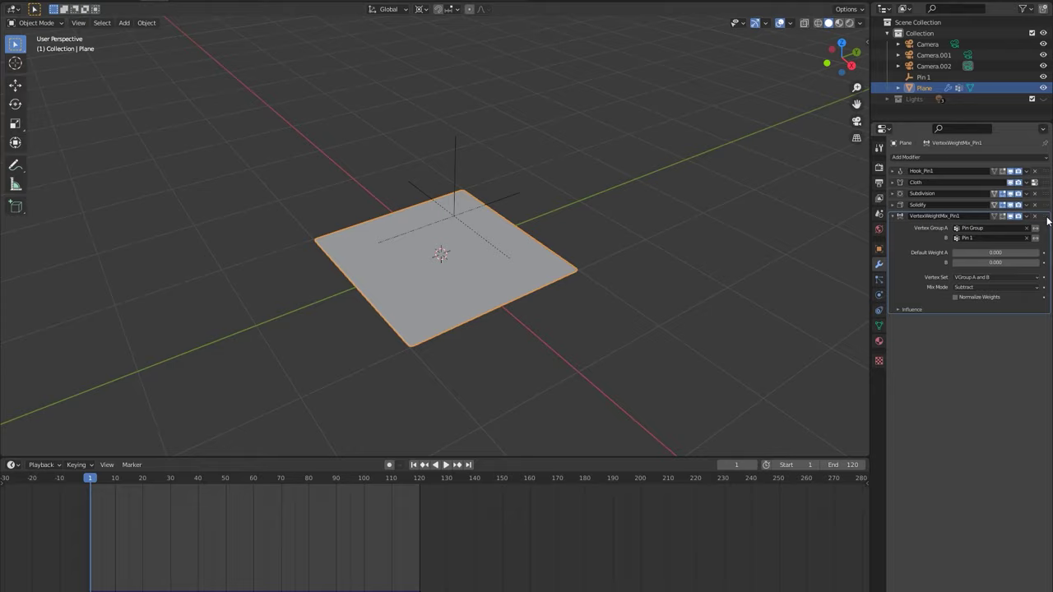
pyautogui.moveTo(1046, 219); pyautogui.dragTo(1048, 186)
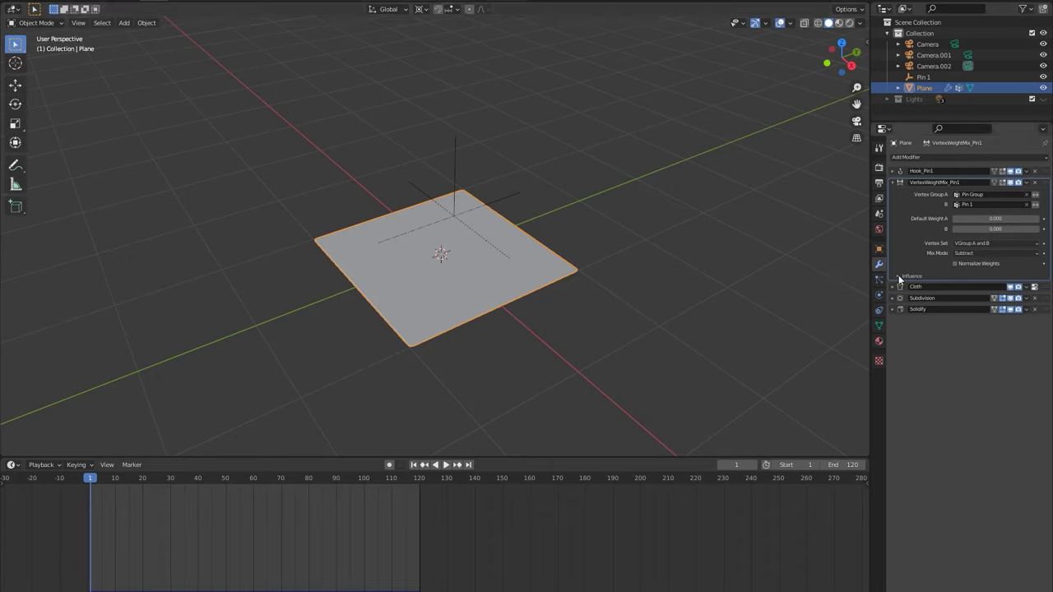
# Keyframe VertexWeightMix_Pin1's Global Influence at 0.00 on about frame 60.
pyautogui.click(898, 277)
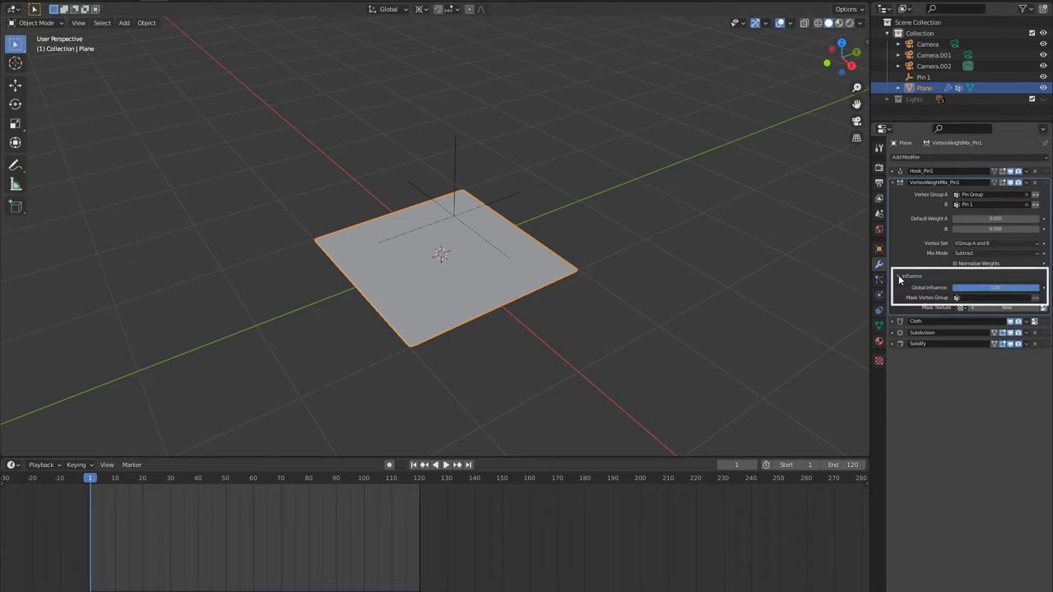
pyautogui.moveTo(995, 287); pyautogui.dragTo(954, 287)
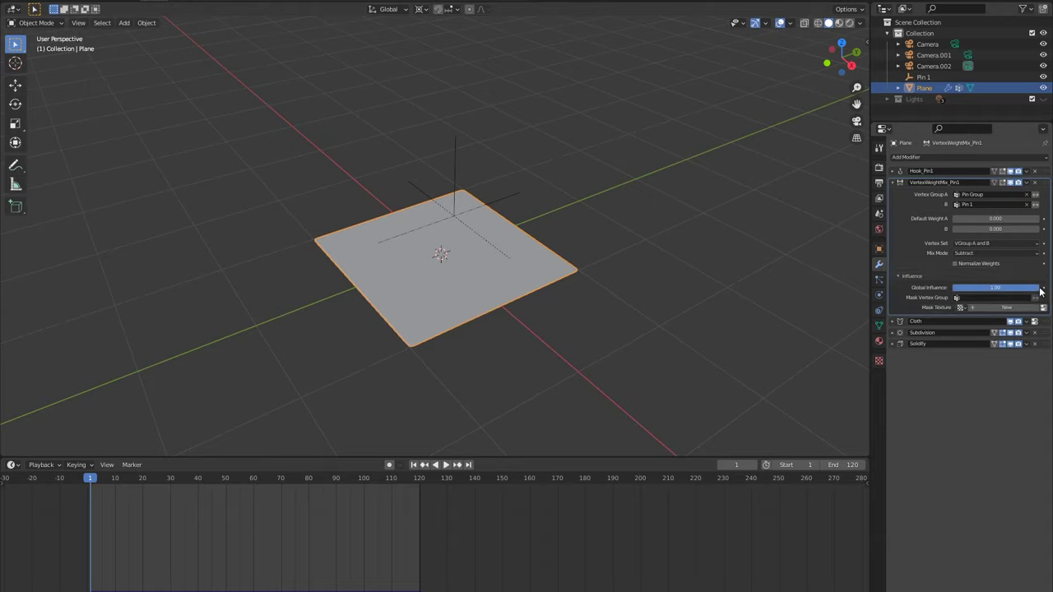
pyautogui.moveTo(91, 480); pyautogui.dragTo(251, 491)
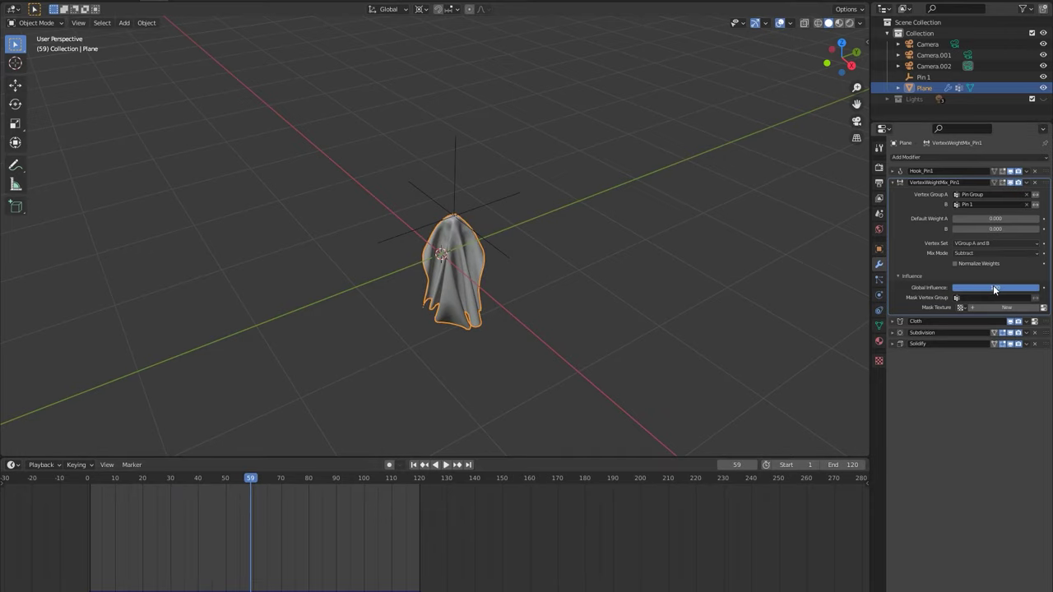
pyautogui.press('i')
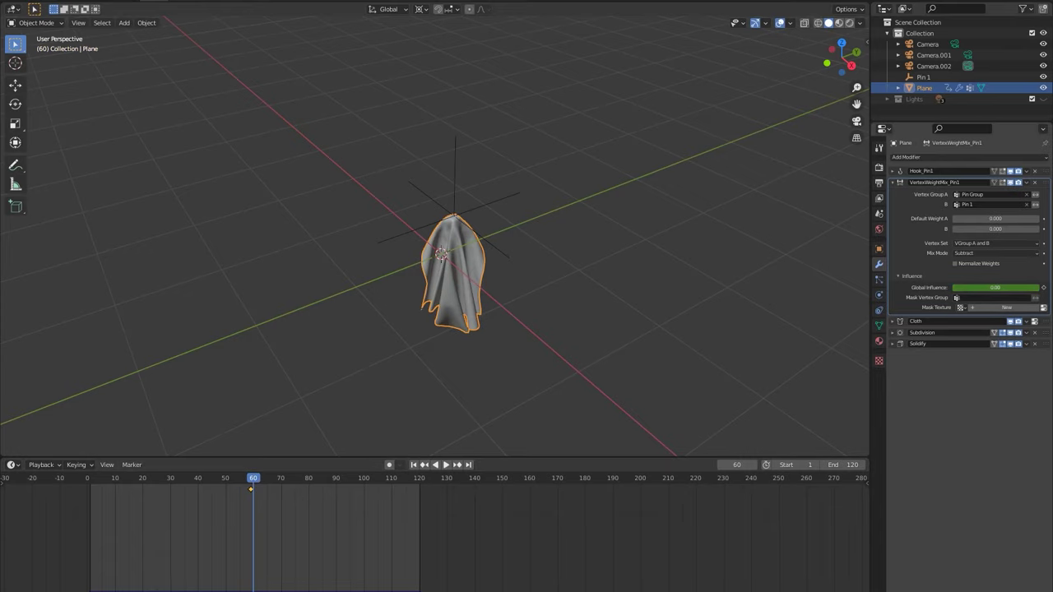
# Rewind to frame 1, preview the cloth fall, then bake the cloth simulation.
pyautogui.hotkey('shift', 'Left')
pyautogui.click(879, 294)
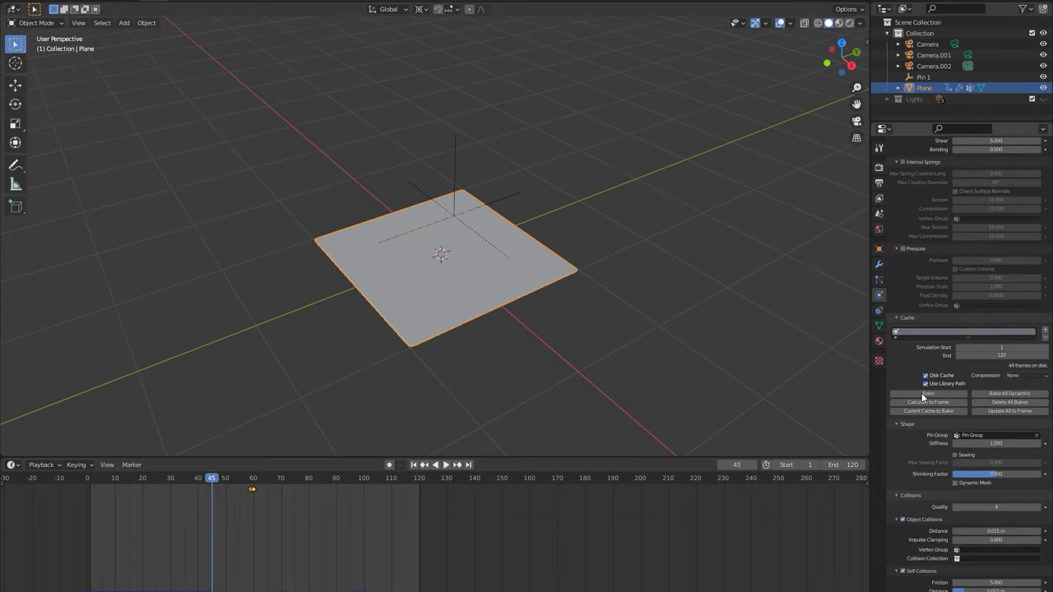
pyautogui.press('space')
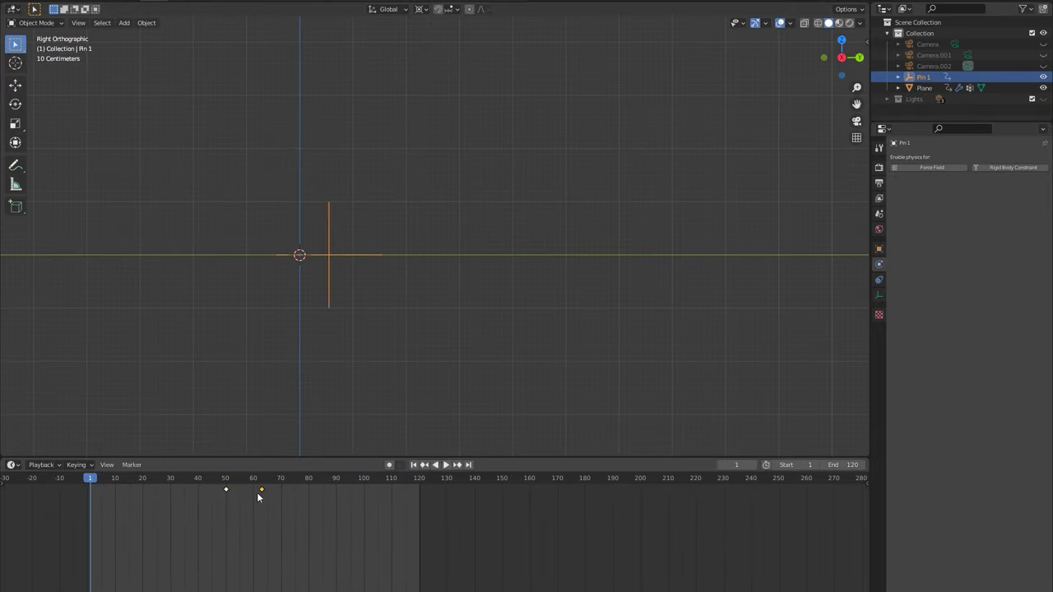
pyautogui.click(922, 439)
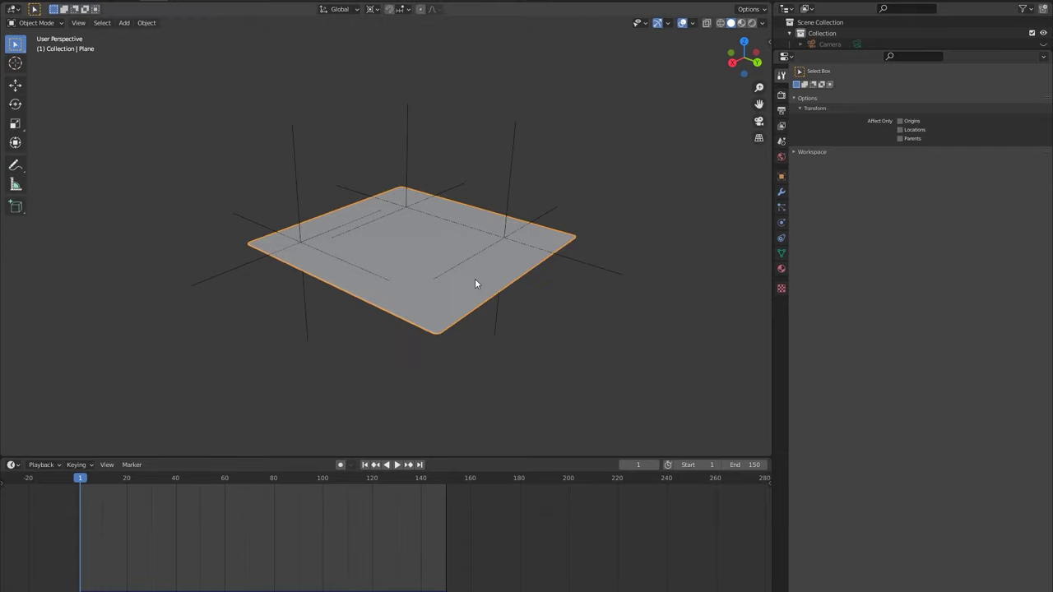
# Add VertexWeightMix_Pin 2 subtracting Pin 2 from Pin Group, placed below VertexWeightMix_Pin1.
pyautogui.click(782, 191)
pyautogui.click(856, 86)
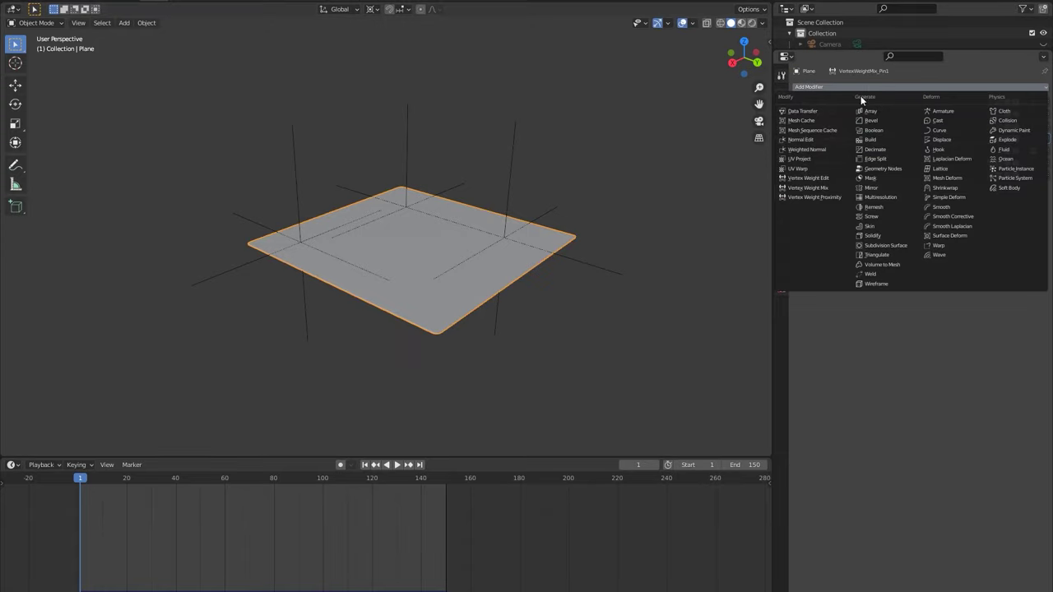
pyautogui.click(825, 184)
pyautogui.click(913, 264)
pyautogui.click(910, 285)
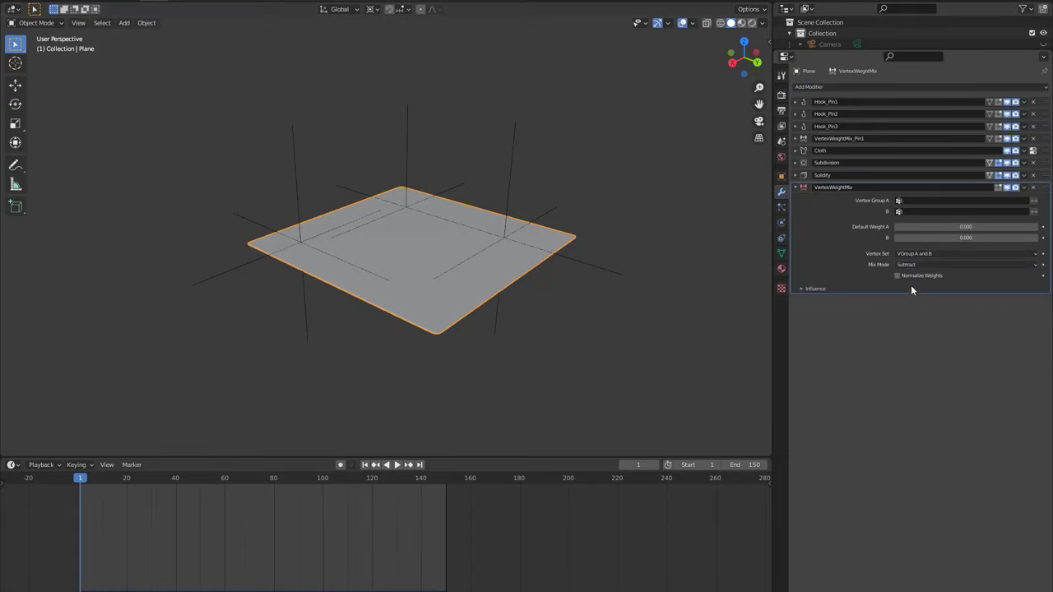
pyautogui.click(913, 201)
pyautogui.click(910, 238)
pyautogui.click(910, 212)
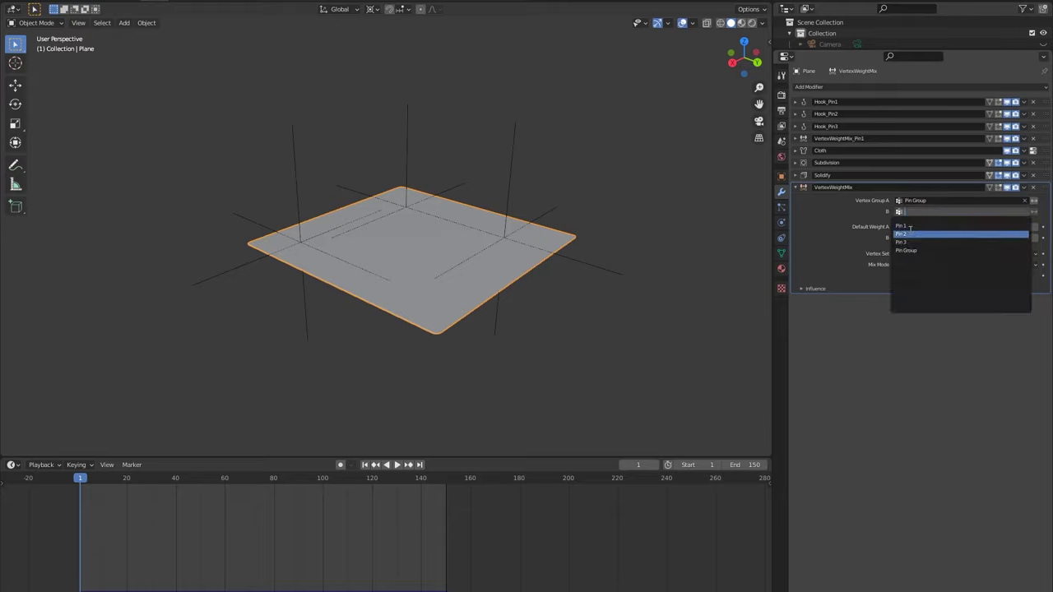
pyautogui.click(905, 235)
pyautogui.press('Return')
pyautogui.click(802, 290)
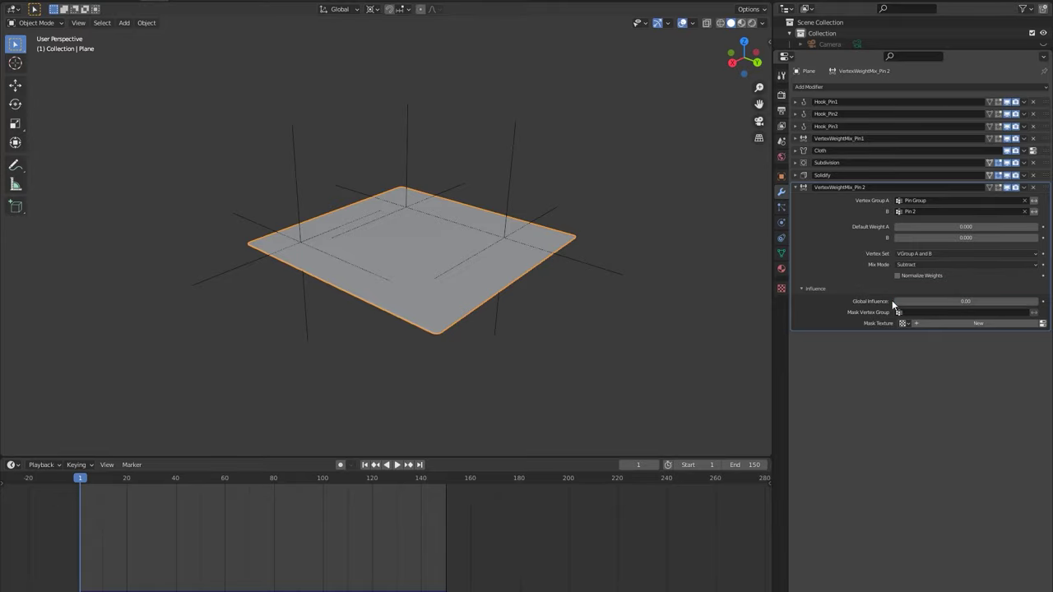
pyautogui.click(795, 187)
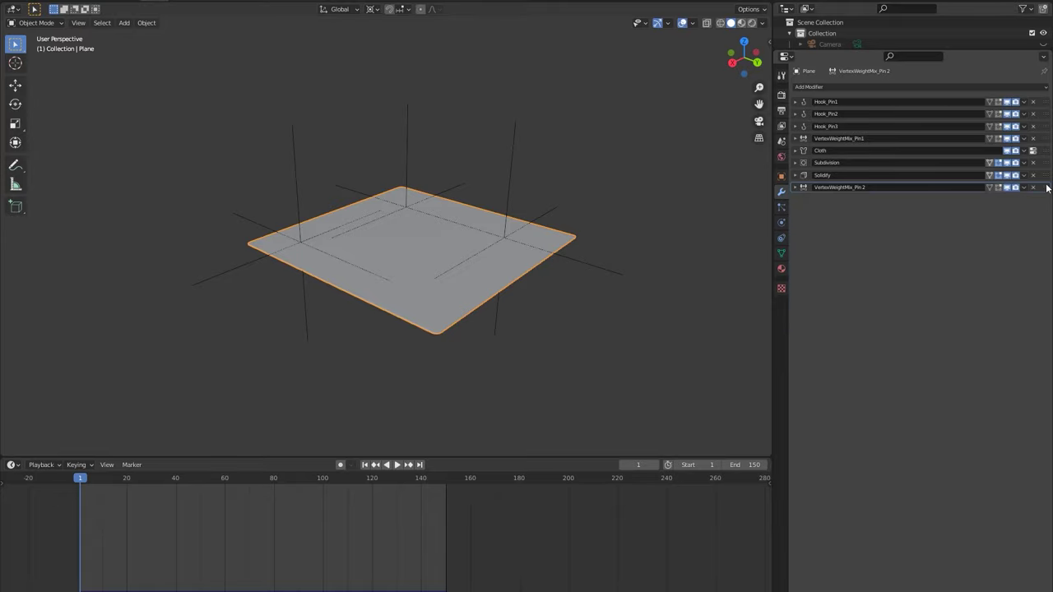
pyautogui.moveTo(1046, 187); pyautogui.dragTo(1046, 151)
# Add VertexWeightMix_Pin 3 in Subtract mode below VertexWeightMix_Pin 2, then expand the weight mix panels.
pyautogui.click(872, 86)
pyautogui.click(818, 188)
pyautogui.click(967, 276)
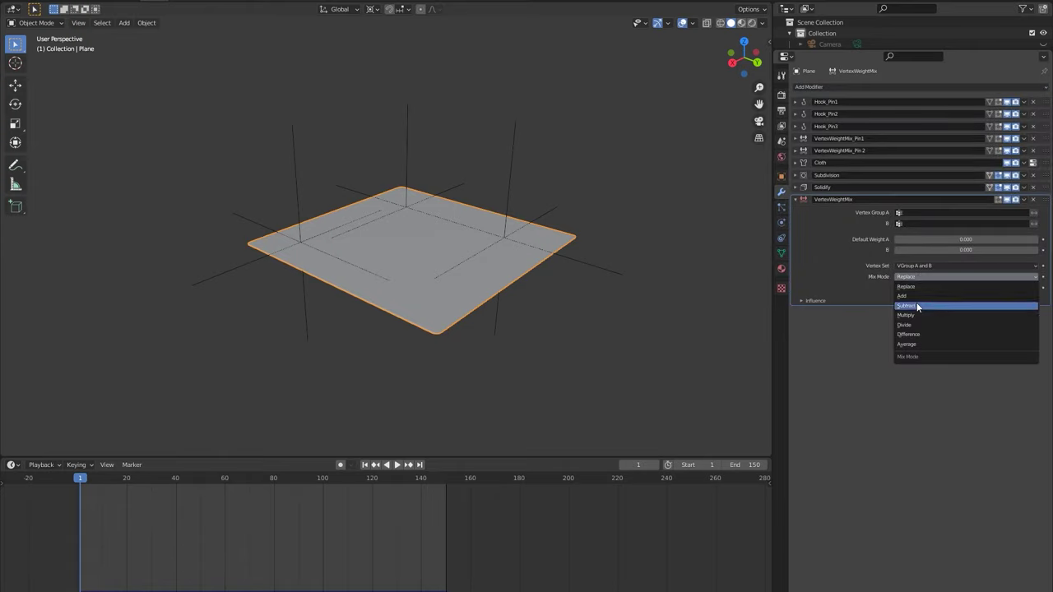
pyautogui.click(918, 306)
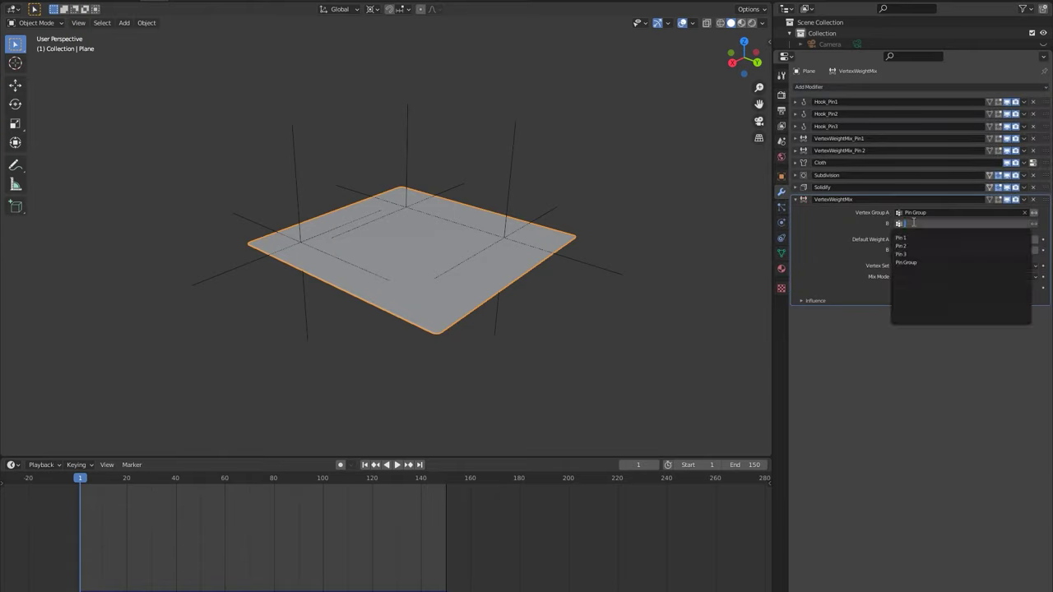
pyautogui.click(796, 201)
pyautogui.moveTo(1045, 200); pyautogui.dragTo(1046, 163)
pyautogui.moveTo(796, 138); pyautogui.dragTo(794, 404)
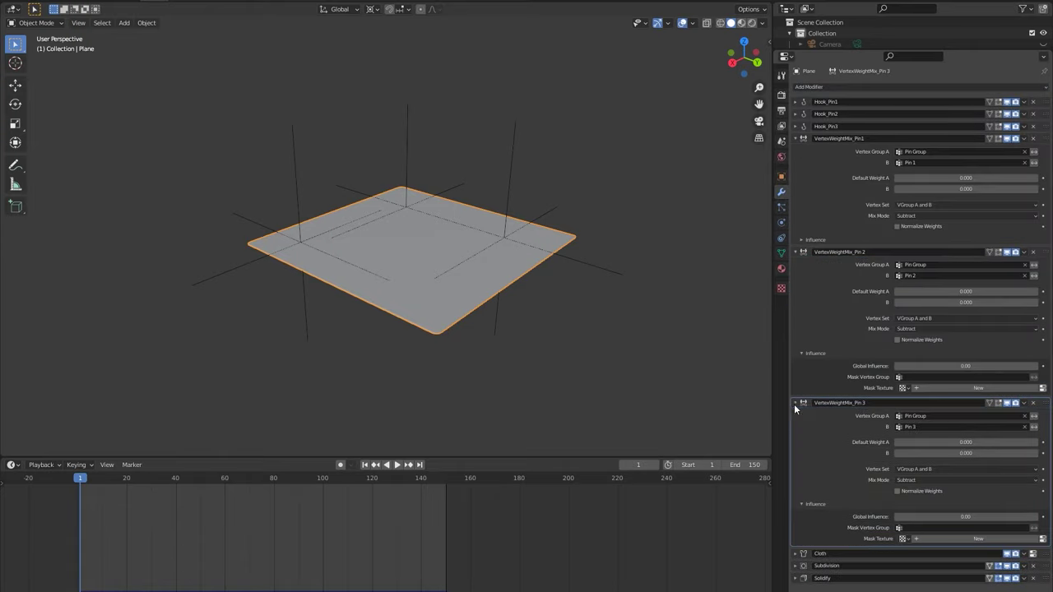
pyautogui.moveTo(797, 341); pyautogui.dragTo(804, 432)
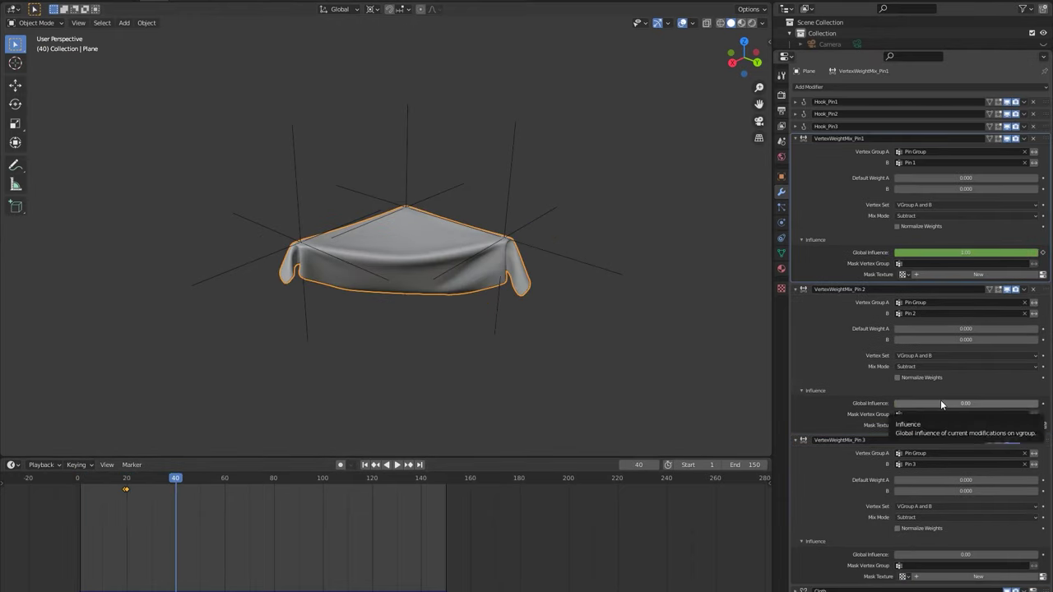
# Insert keyframes on the weight mix modifiers' Global Influence values at the current frame.
pyautogui.press('i')
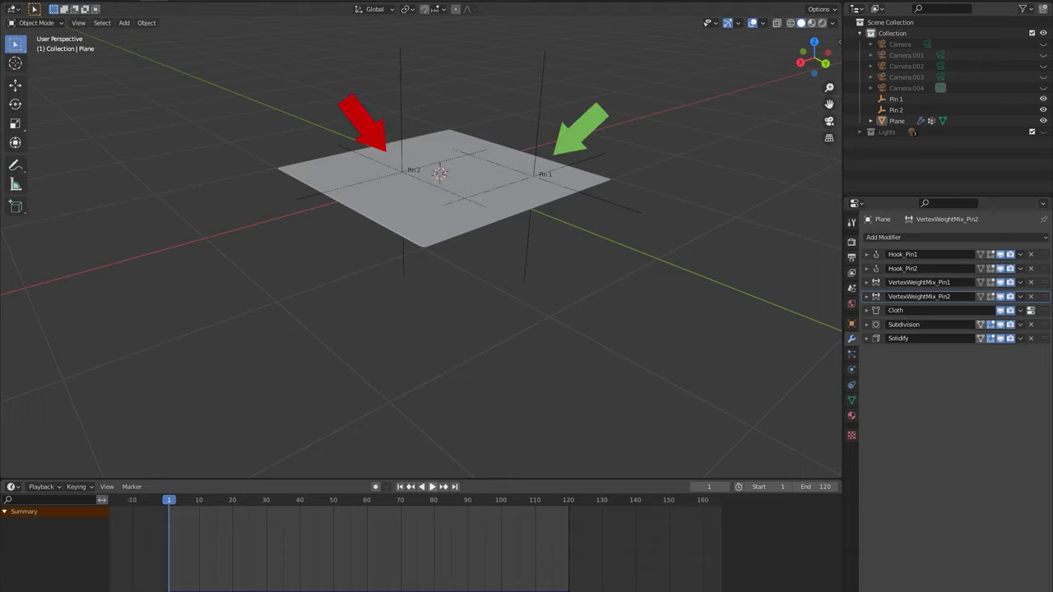
# Preview the drop, then keyframe VertexWeightMix_Pin1's Global Influence at 1.00 on frame 20.
pyautogui.click(431, 486)
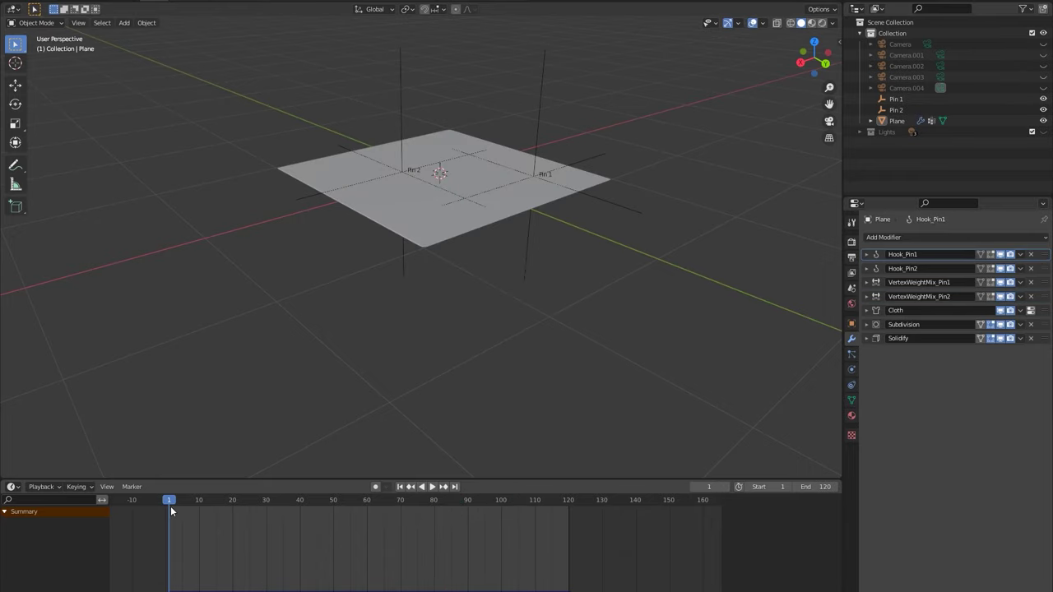
pyautogui.moveTo(171, 506); pyautogui.dragTo(232, 519)
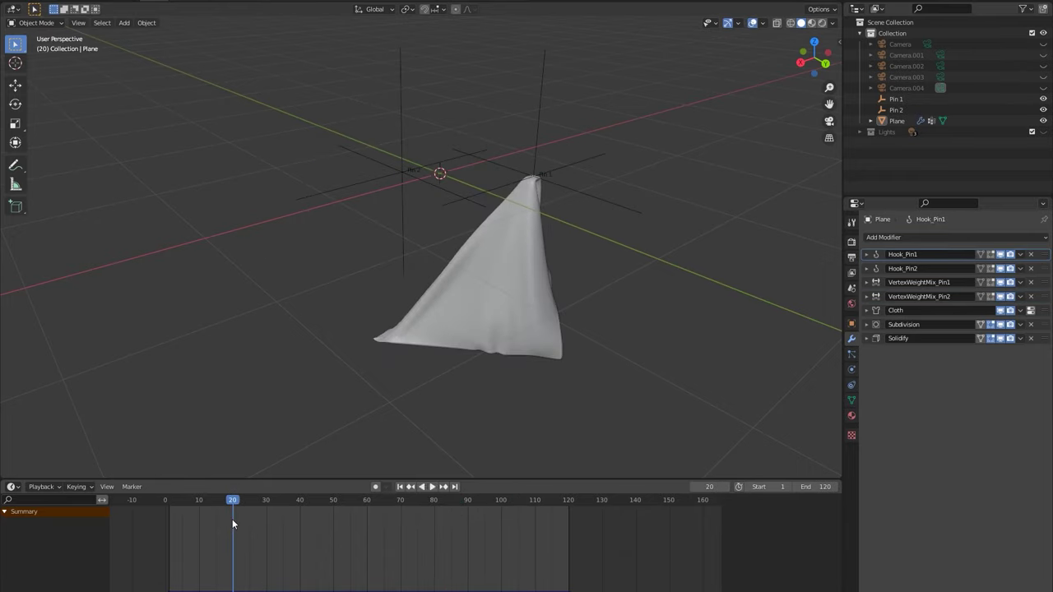
pyautogui.click(866, 283)
pyautogui.press('i')
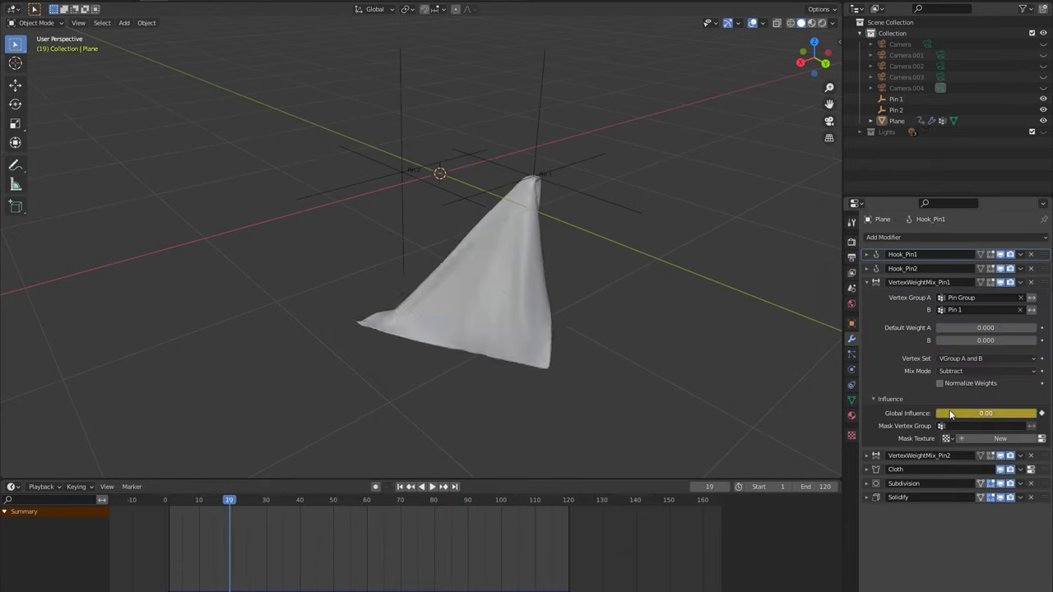
pyautogui.moveTo(949, 413); pyautogui.dragTo(1012, 412)
# At frame 60, keyframe VertexWeightMix_Pin2's Global Influence at 0.00.
pyautogui.click(510, 329)
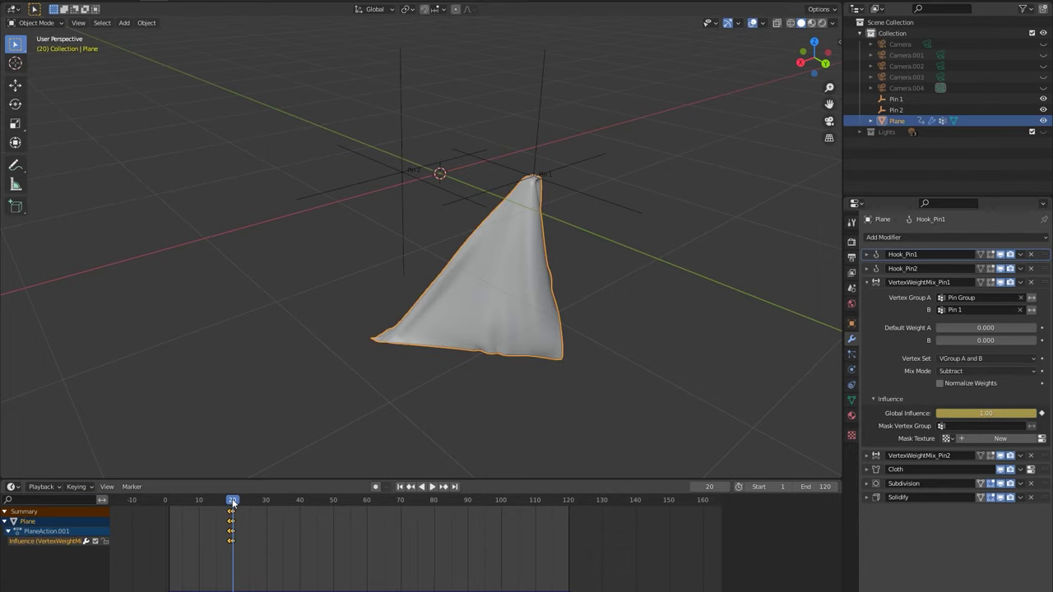
pyautogui.moveTo(233, 503); pyautogui.dragTo(367, 504)
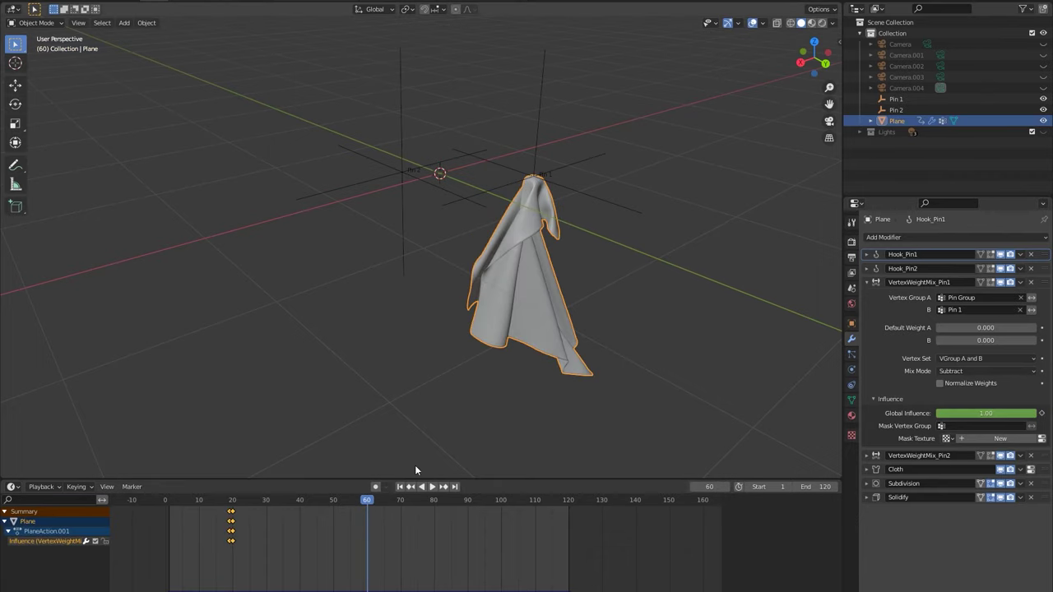
pyautogui.click(866, 282)
pyautogui.click(865, 297)
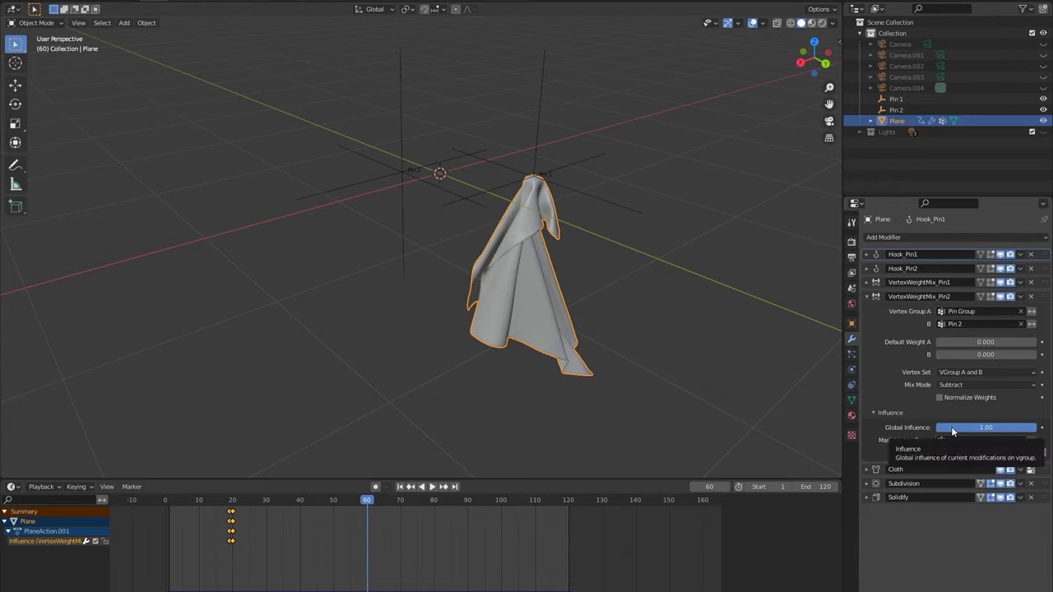
pyautogui.press('i')
pyautogui.press('BackSpace')
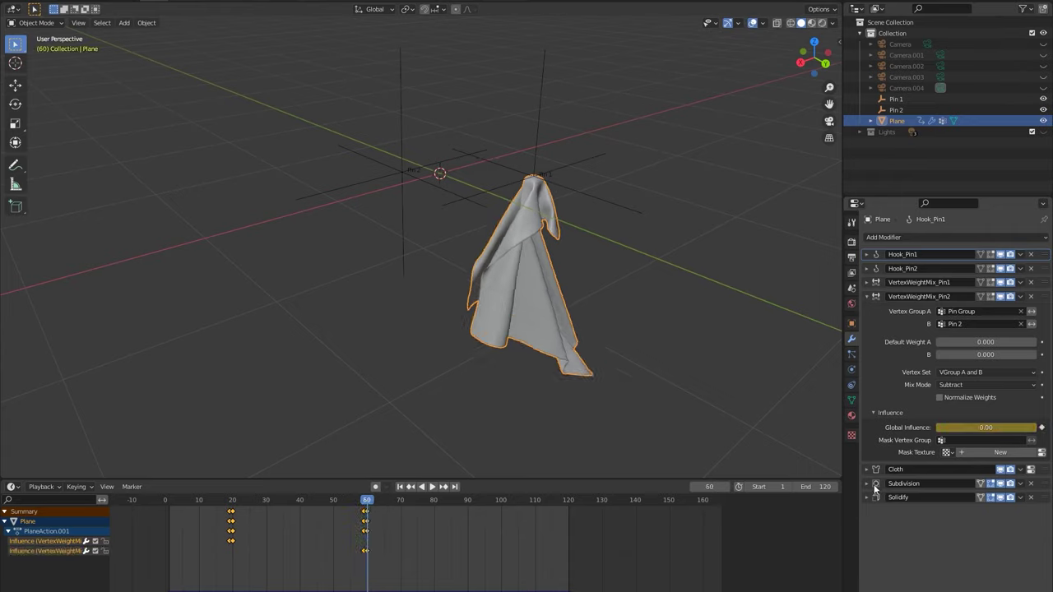
# Bake the cloth simulation and play it back to watch the cloth release.
pyautogui.click(866, 282)
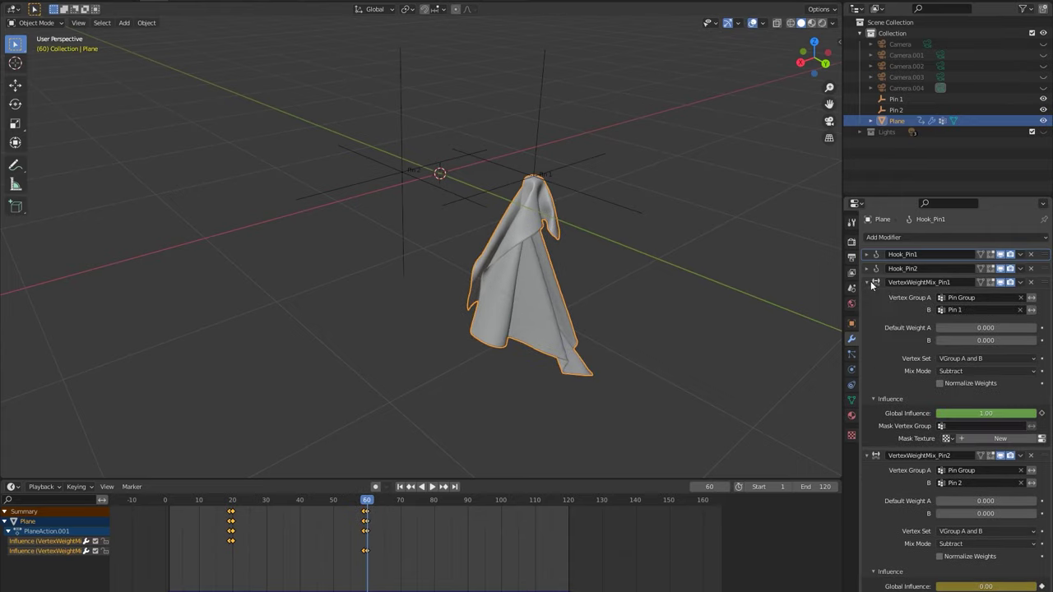
pyautogui.scroll(-2, 873, 329)
pyautogui.moveTo(782, 370); pyautogui.dragTo(674, 362, button='middle')
pyautogui.click(851, 369)
pyautogui.click(900, 542)
pyautogui.press('space')
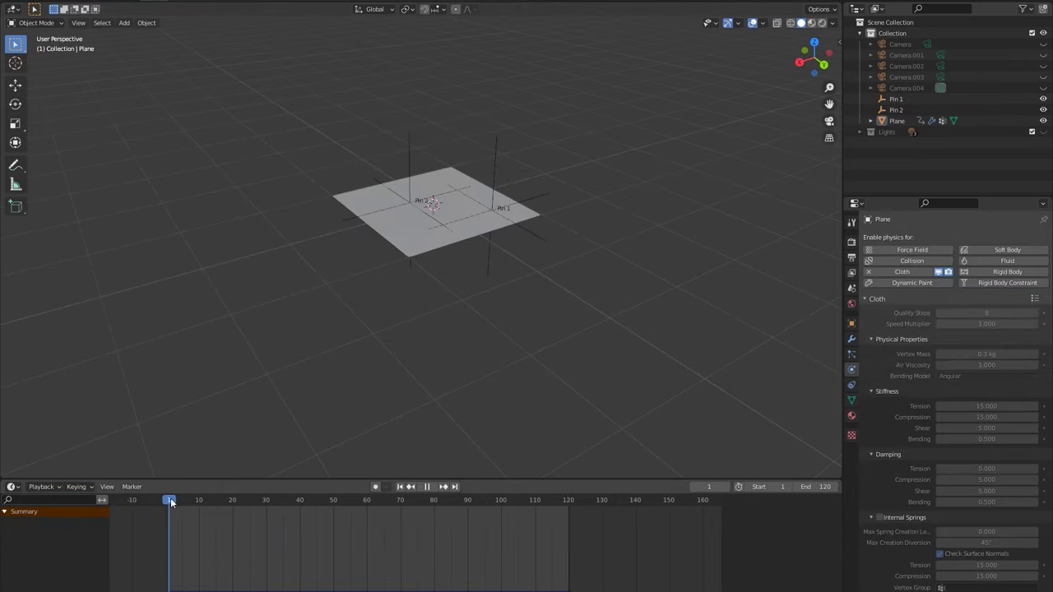
# Insert transform keyframes on the Pin 2 and Pin 1 empties at frame 1.
pyautogui.press('space')
pyautogui.click(405, 162)
pyautogui.press('i')
pyautogui.click(401, 164)
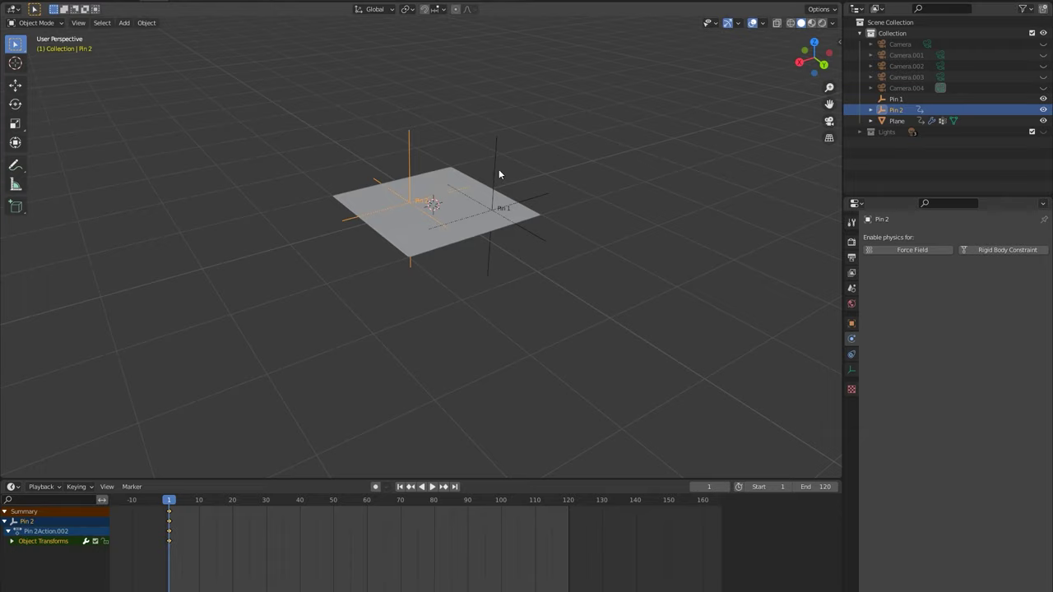
pyautogui.click(498, 174)
pyautogui.press('i')
pyautogui.click(498, 170)
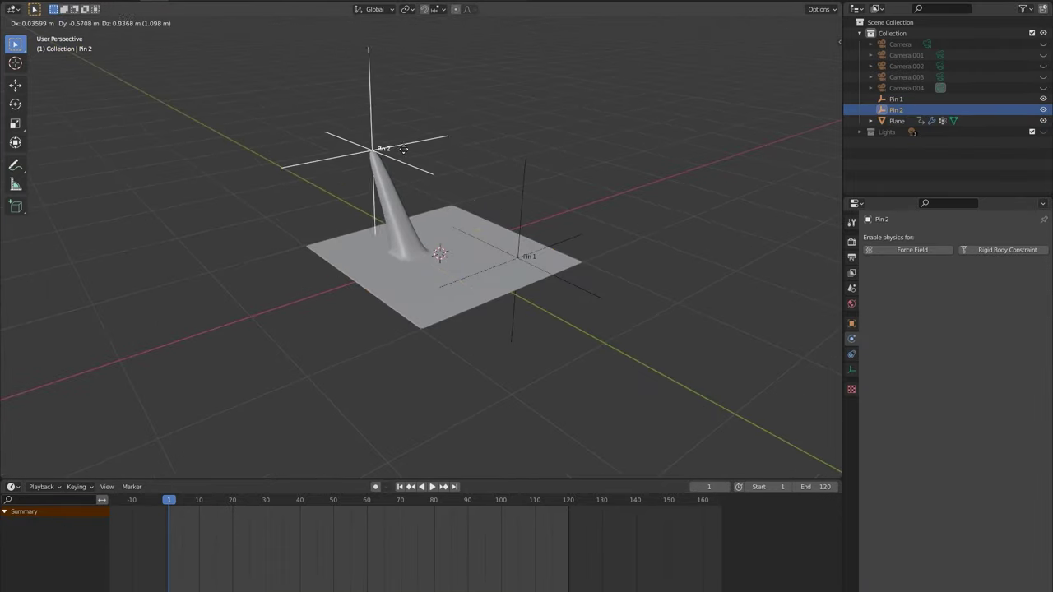
# Trial-move the pin empties, cancelling each move, and replay the animation.
pyautogui.rightClick(403, 149)
pyautogui.click(524, 184)
pyautogui.press('g')
pyautogui.rightClick(551, 112)
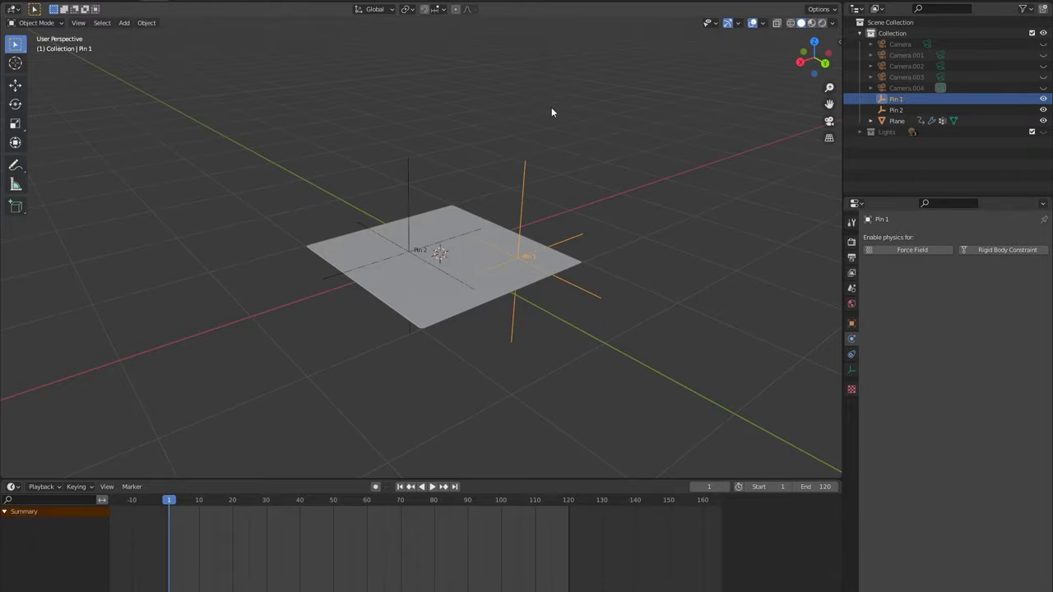
pyautogui.press('space')
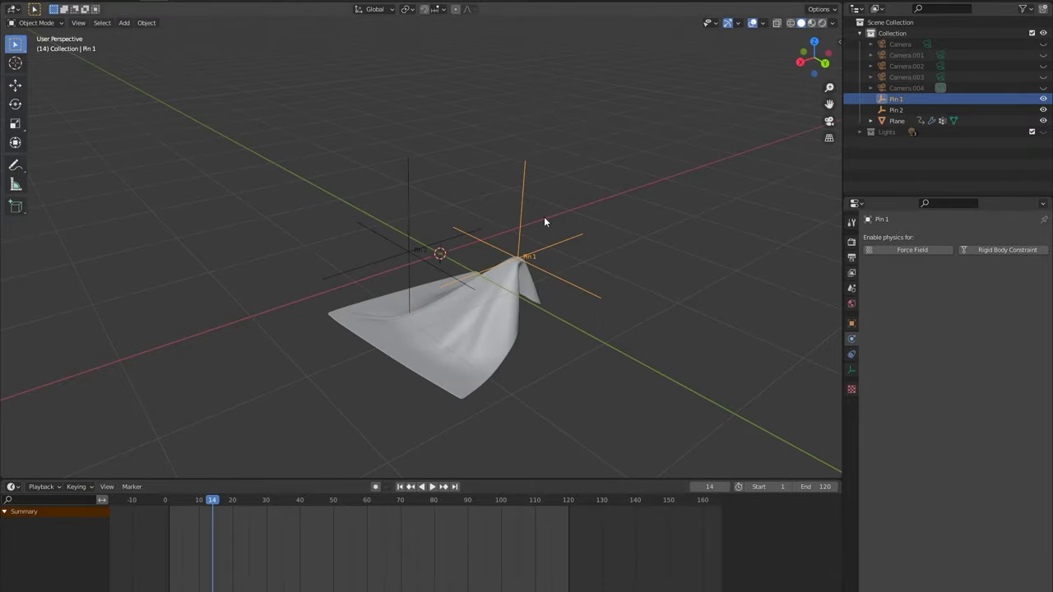
pyautogui.press('g')
pyautogui.rightClick(501, 205)
pyautogui.click(412, 236)
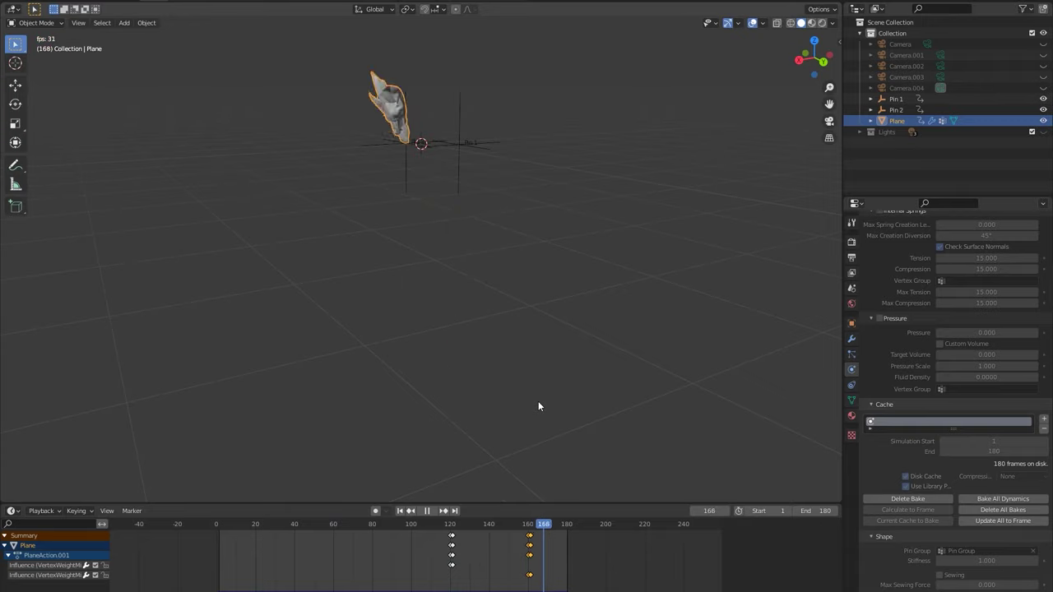
# Move Pin 2 down onto the top of the dropped cloth and scrub to check the catch.
pyautogui.moveTo(538, 406); pyautogui.dragTo(444, 398, button='middle')
pyautogui.press('Escape')
pyautogui.press('Up')
pyautogui.click(423, 148)
pyautogui.press('g')
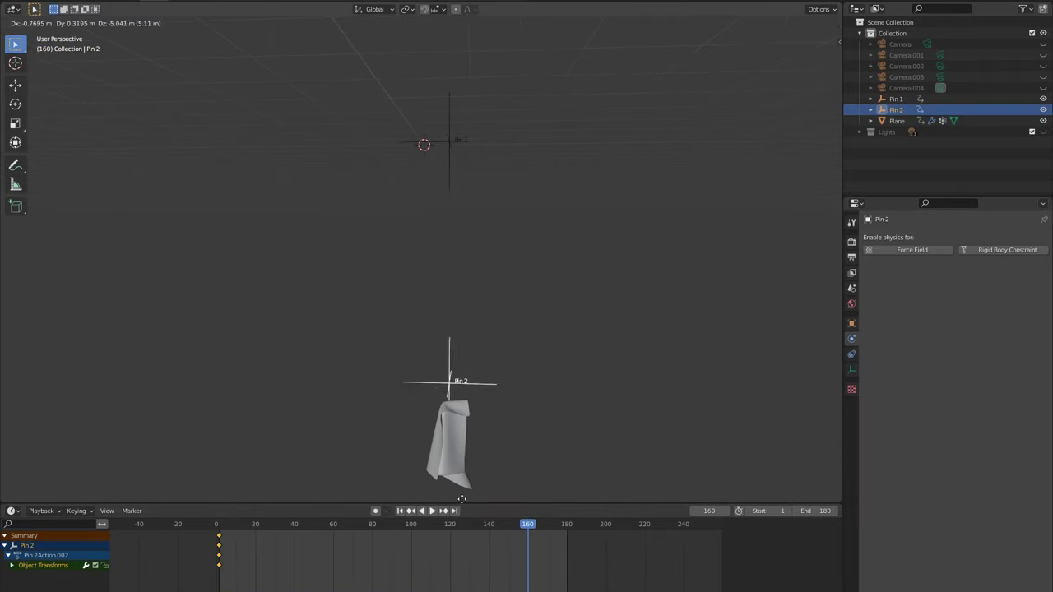
pyautogui.click(406, 252)
pyautogui.moveTo(406, 252); pyautogui.dragTo(526, 271, button='middle')
pyautogui.press('g')
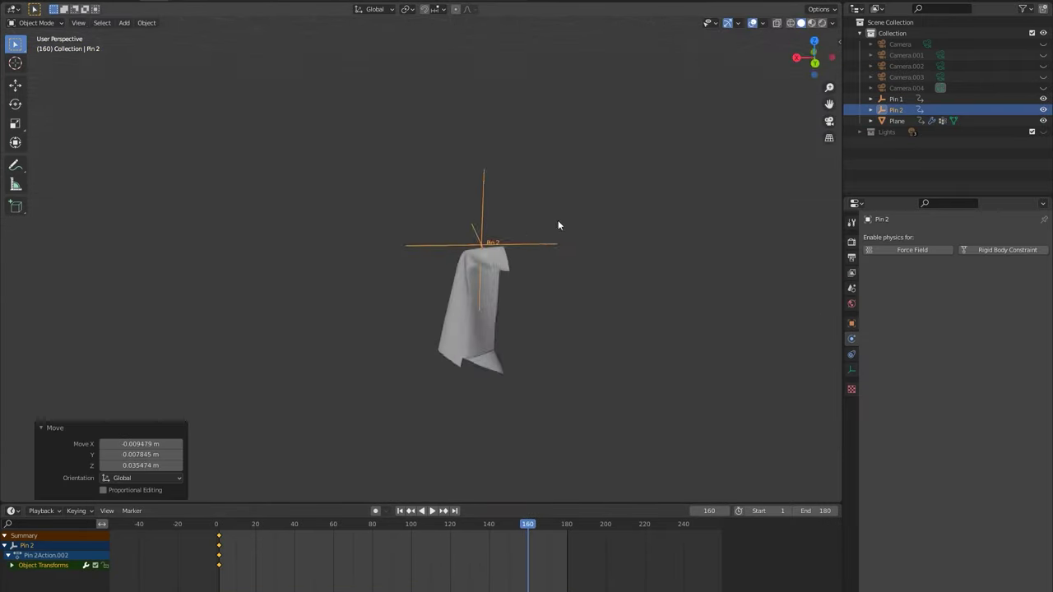
pyautogui.click(481, 317)
pyautogui.moveTo(254, 524); pyautogui.dragTo(500, 524)
# Shift Pin 2's frame-160 keys to frame 80 and reposition Pin 2 near frame 159.
pyautogui.click(527, 535)
pyautogui.press('g')
pyautogui.click(375, 543)
pyautogui.press('Down')
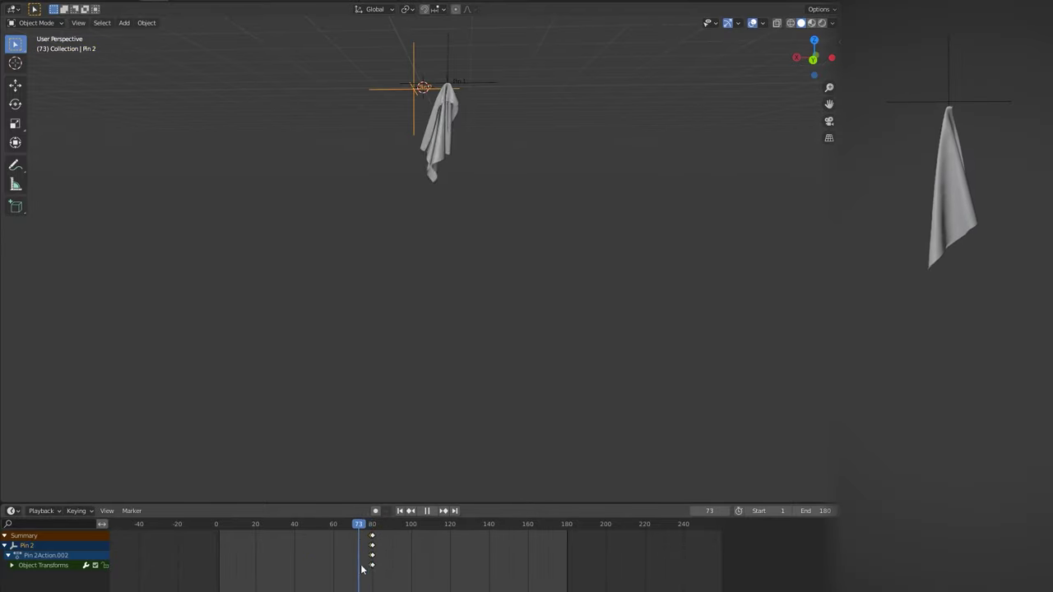
pyautogui.moveTo(512, 551); pyautogui.dragTo(527, 565)
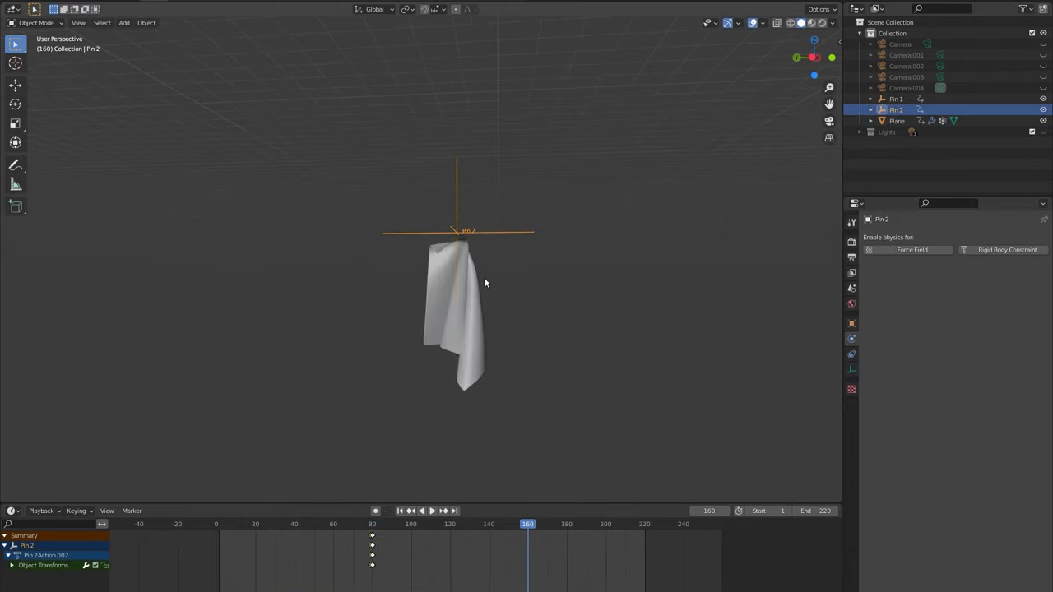
pyautogui.press('g')
pyautogui.click(463, 421)
pyautogui.press('g')
pyautogui.click(359, 421)
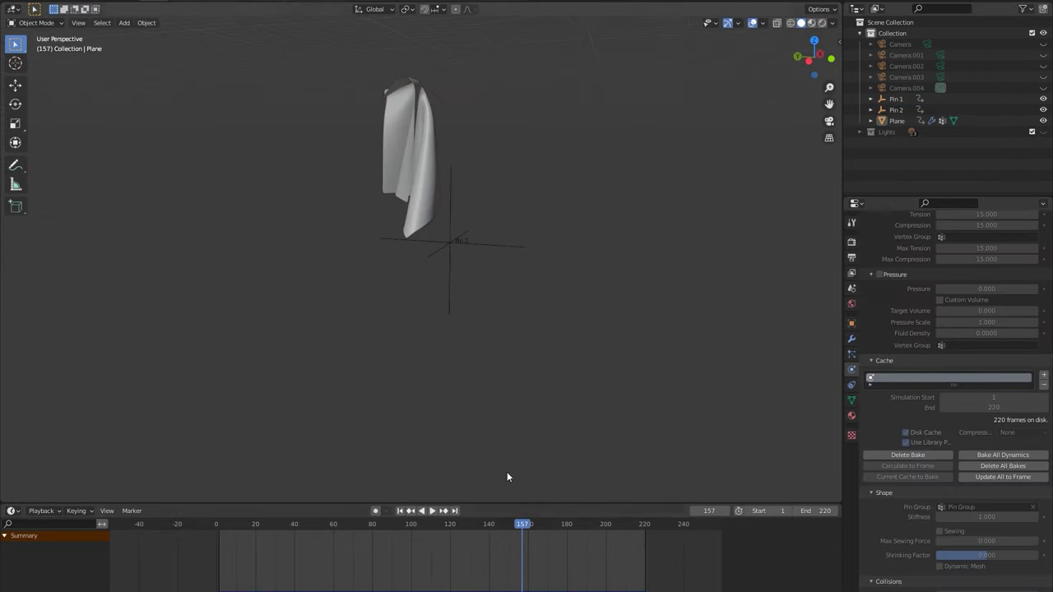
# Confirm Pin 2's new position near frame 163 and scrub to frame 170 to check the cloth.
pyautogui.click(424, 174)
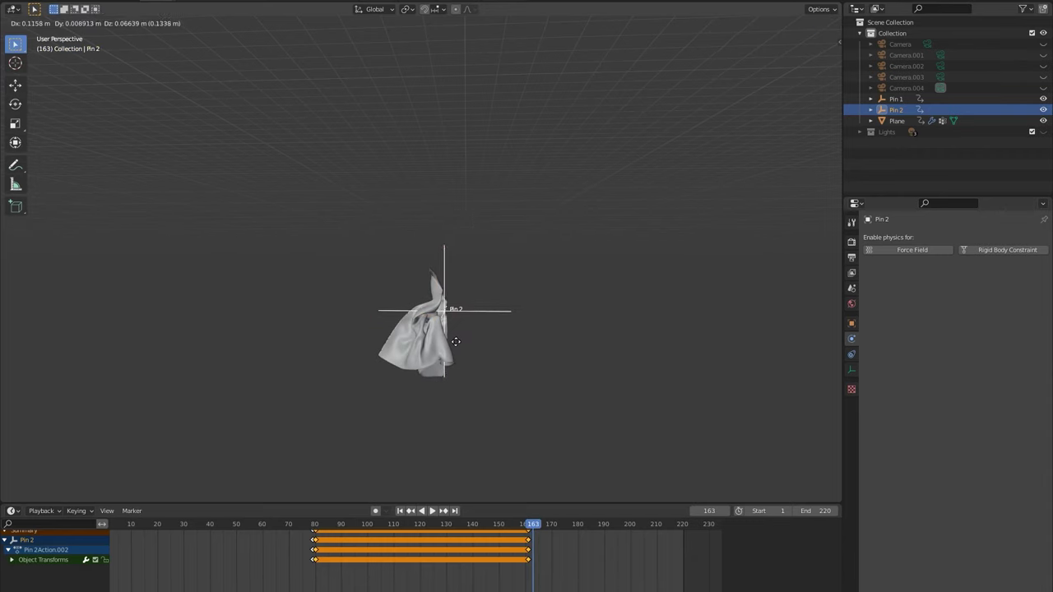
pyautogui.click(460, 338)
pyautogui.moveTo(533, 530); pyautogui.dragTo(551, 535)
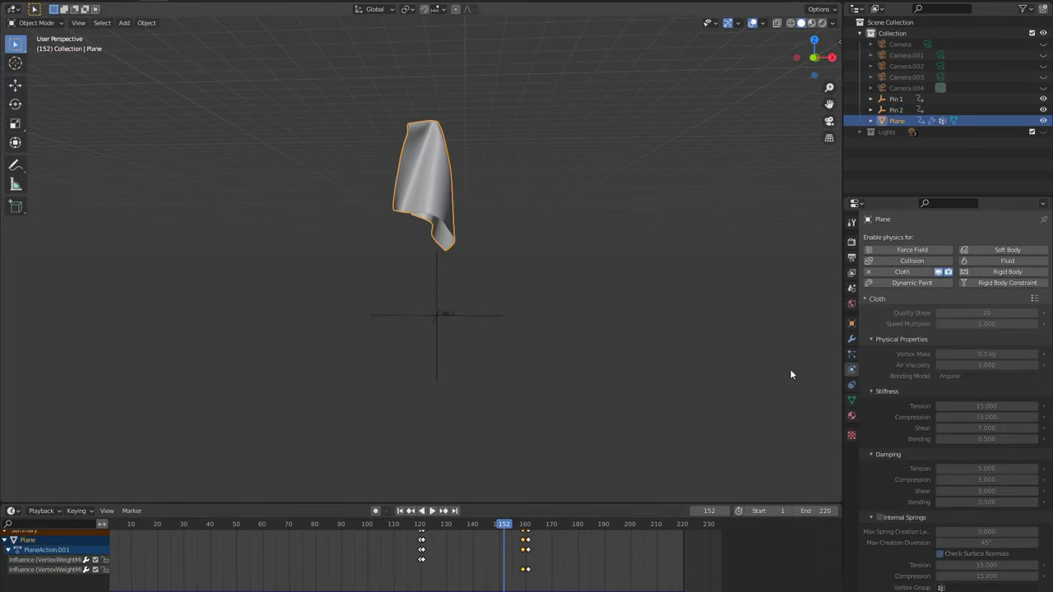
pyautogui.scroll(-10, 898, 533)
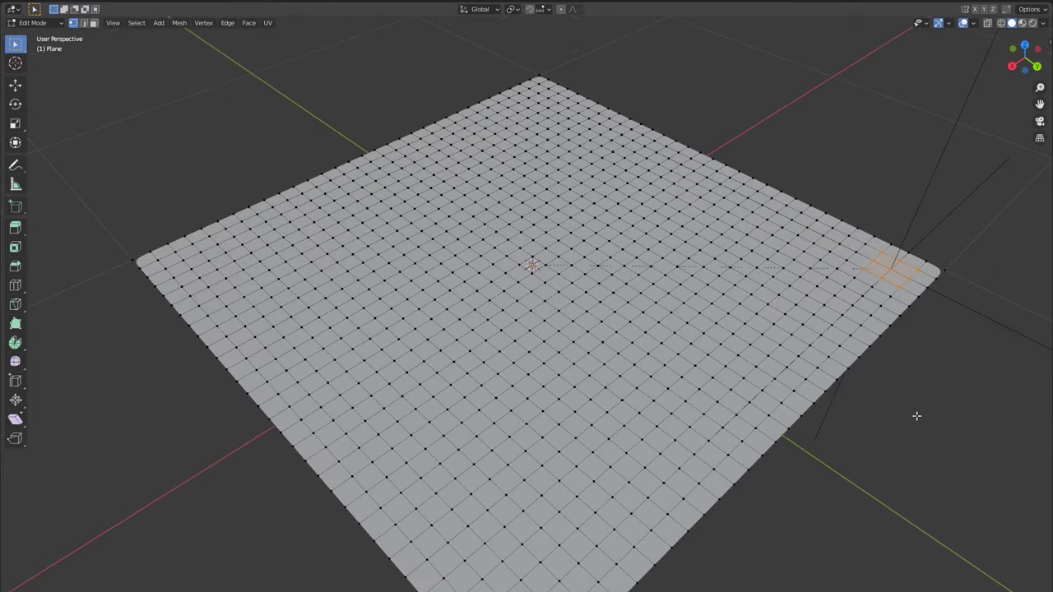
# Pan the view toward the pinned corner patch under the plain axes empty.
pyautogui.keyDown('shift'); pyautogui.moveTo(916, 416); pyautogui.dragTo(578, 437, button='middle'); pyautogui.keyUp('shift')
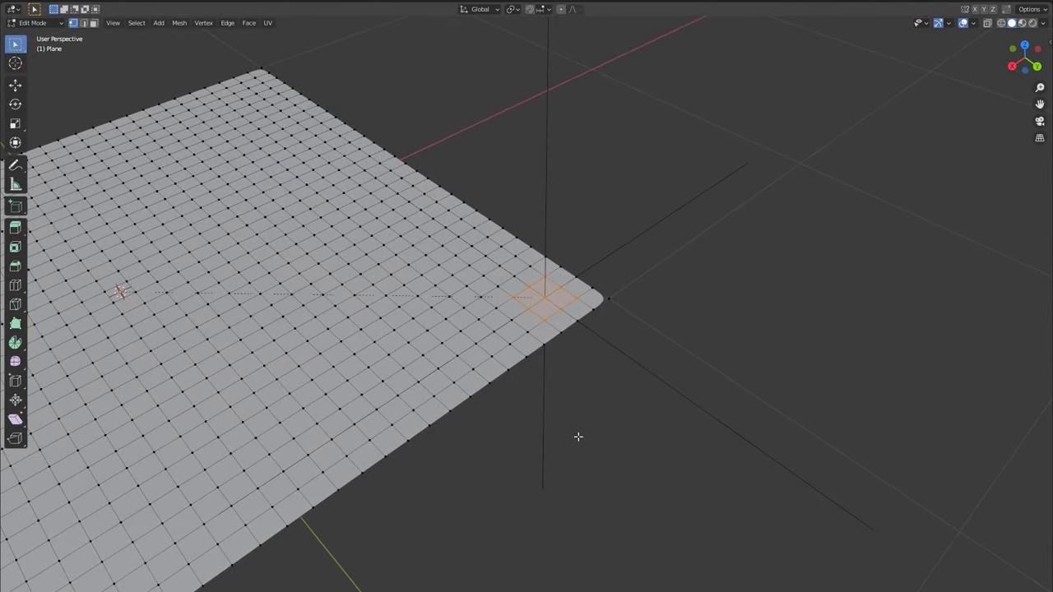